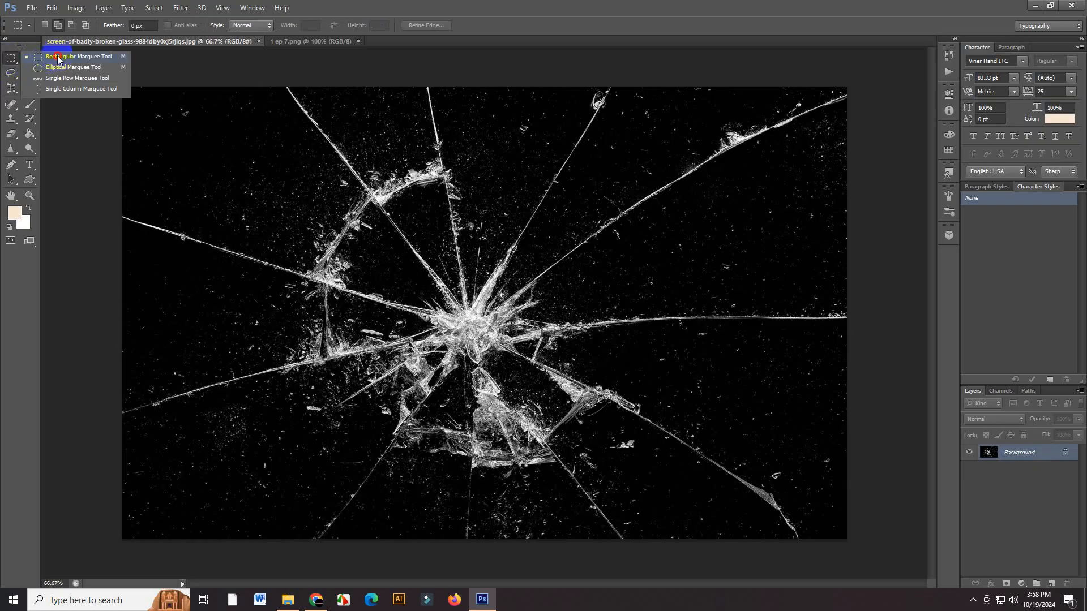
Step: Select the whole broken-glass image and move a copy into the 1 ep 7.png document, centring the cracks over the photo
{"action": "left_click", "coordinate": [58, 58]}
{"action": "scroll", "coordinate": [291, 356], "scroll_direction": "down", "scroll_amount": 3}
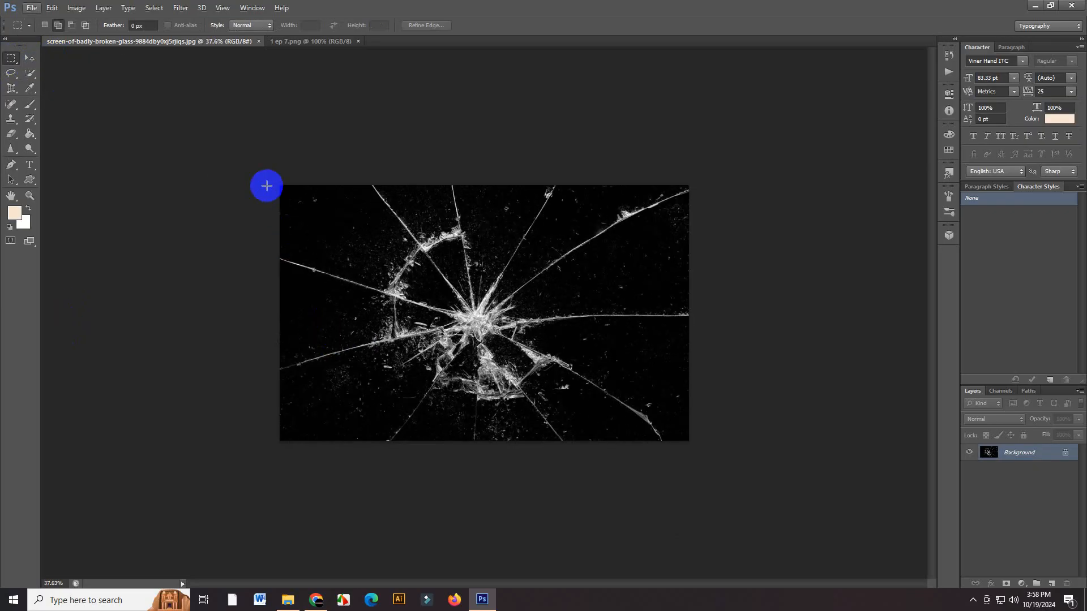
{"action": "left_click_drag", "start_coordinate": [266, 186], "coordinate": [797, 467]}
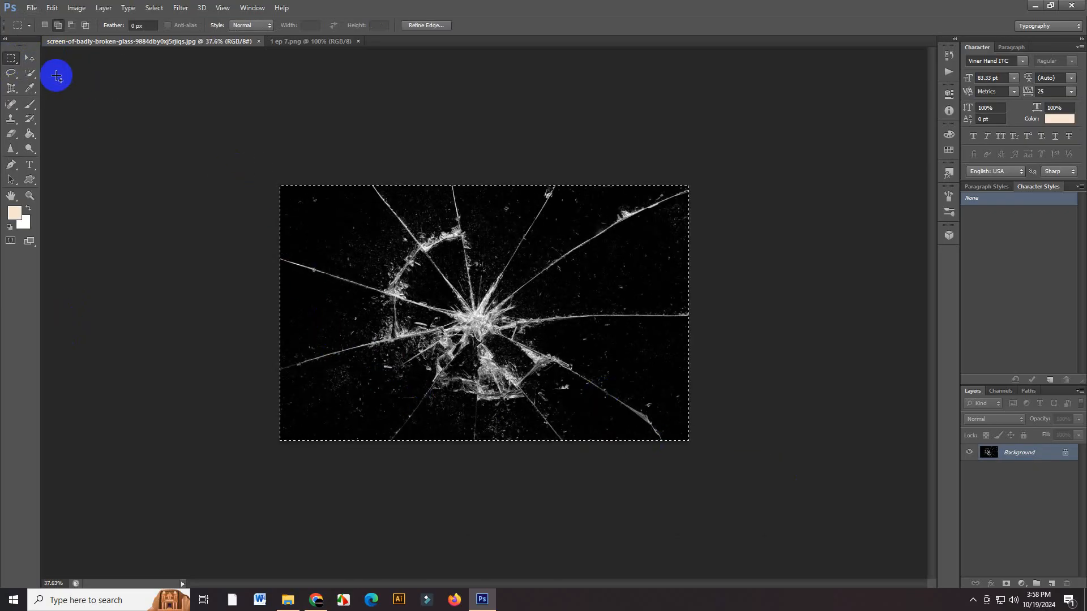
{"action": "left_click", "coordinate": [29, 58]}
{"action": "left_click_drag", "start_coordinate": [396, 291], "coordinate": [358, 320]}
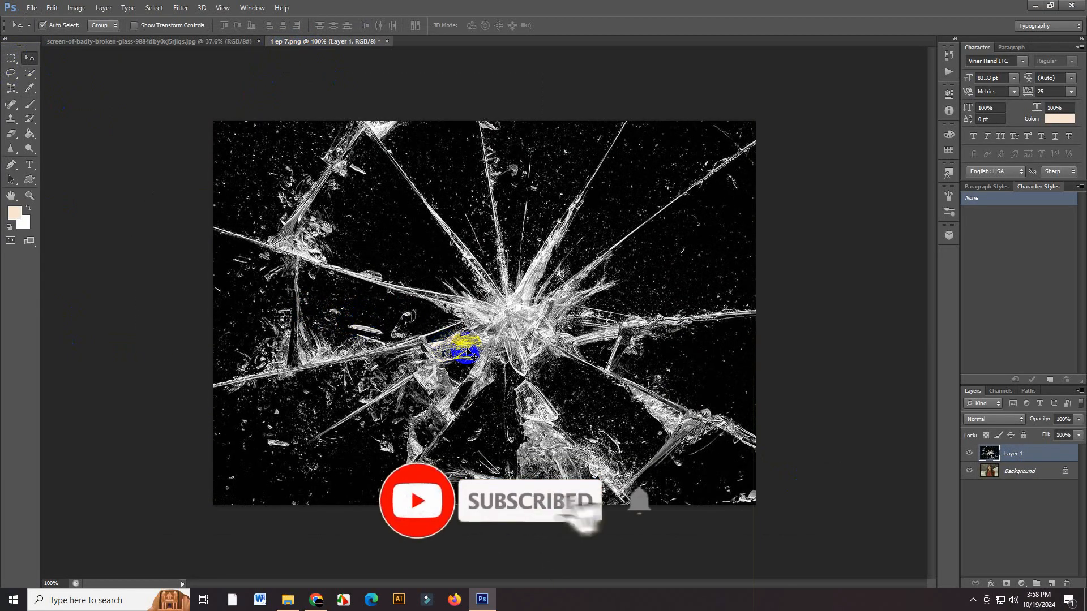
{"action": "left_click_drag", "start_coordinate": [472, 354], "coordinate": [427, 356]}
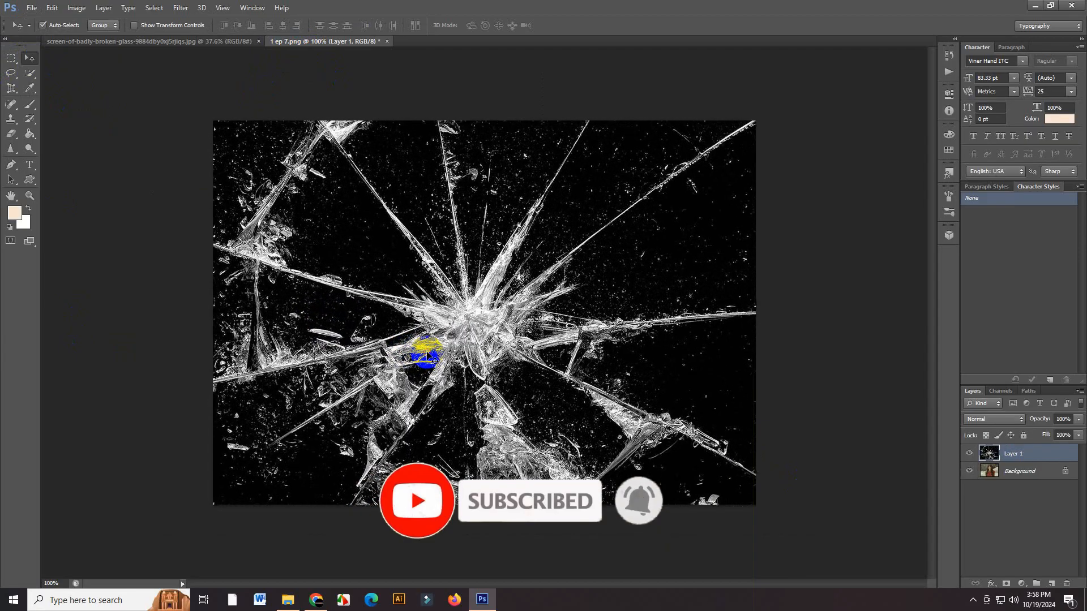
Step: Free-transform the glass layer, scaling it proportionally to about 66.4% and centring its impact point over the photo
{"action": "left_click", "coordinate": [51, 8]}
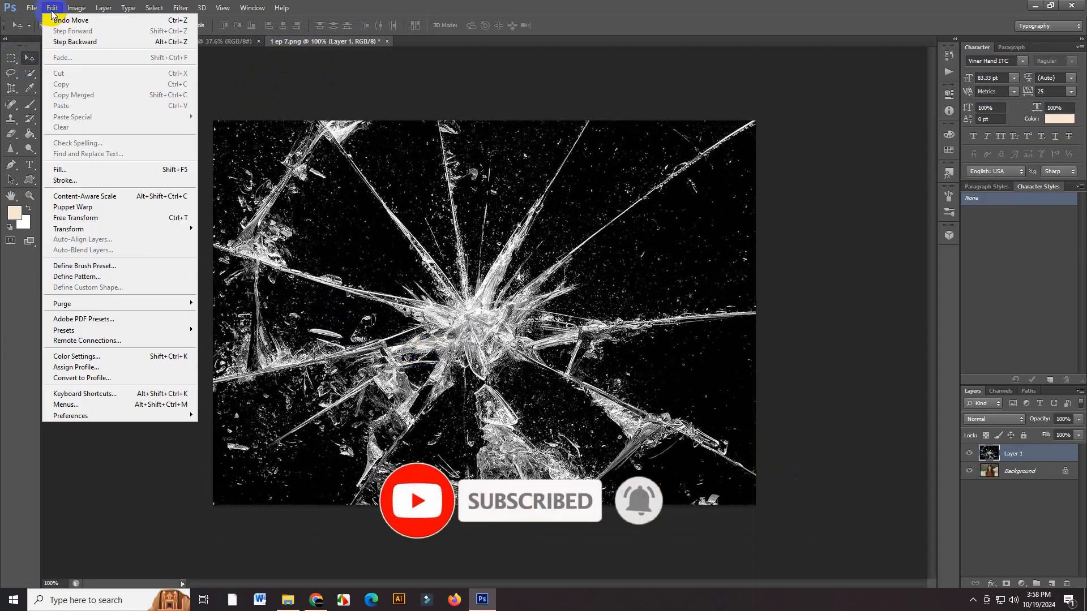
{"action": "left_click", "coordinate": [86, 217]}
{"action": "key", "text": "ctrl+0"}
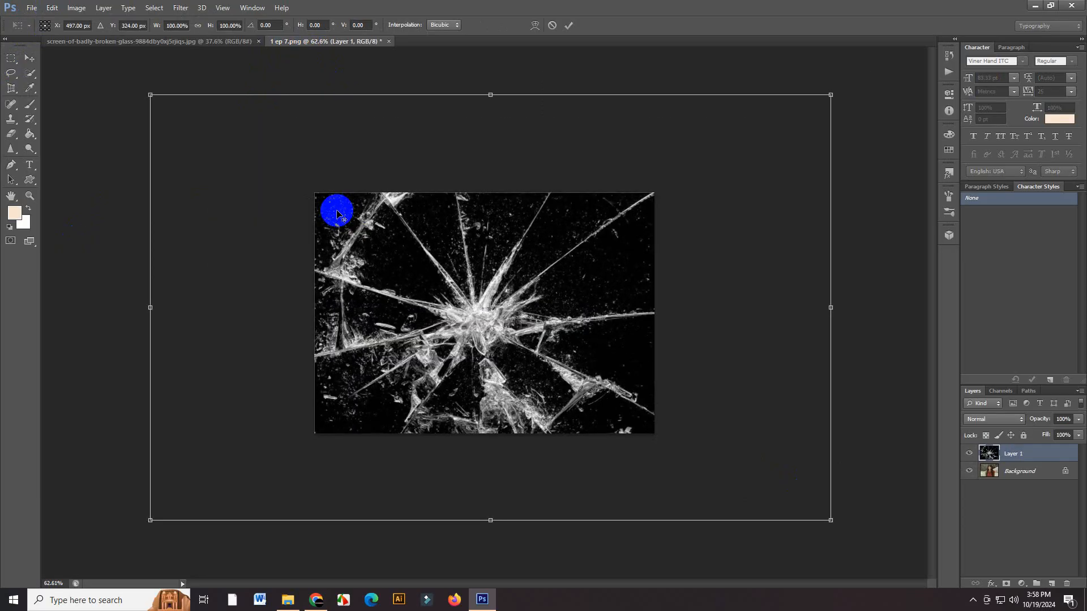
{"action": "scroll", "coordinate": [337, 213], "scroll_direction": "down", "scroll_amount": 1}
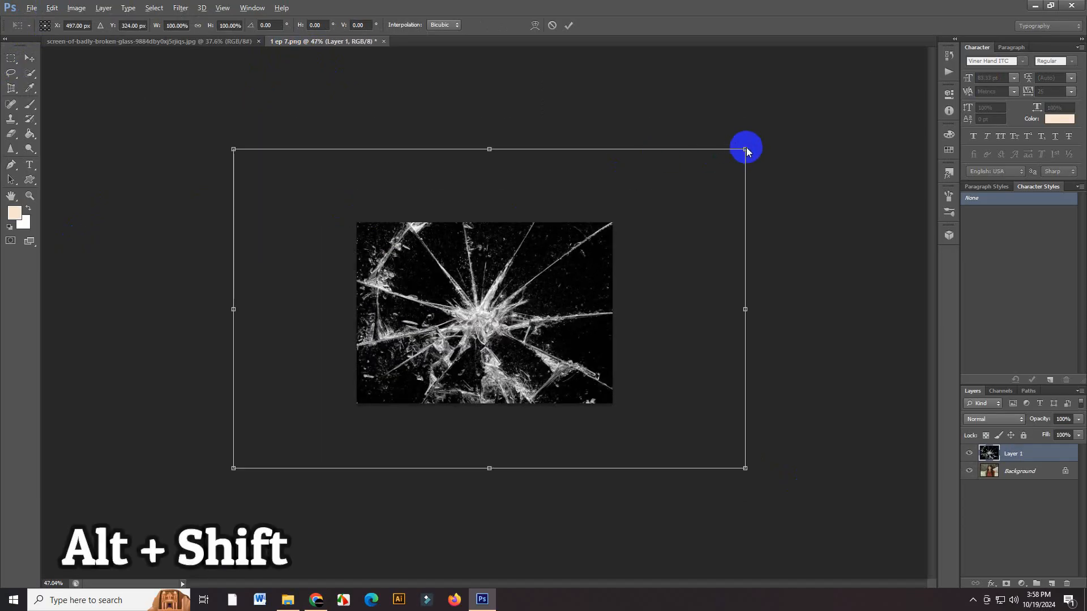
{"action": "left_click_drag", "start_coordinate": [745, 150], "coordinate": [667, 219]}
{"action": "left_click_drag", "start_coordinate": [485, 316], "coordinate": [481, 313]}
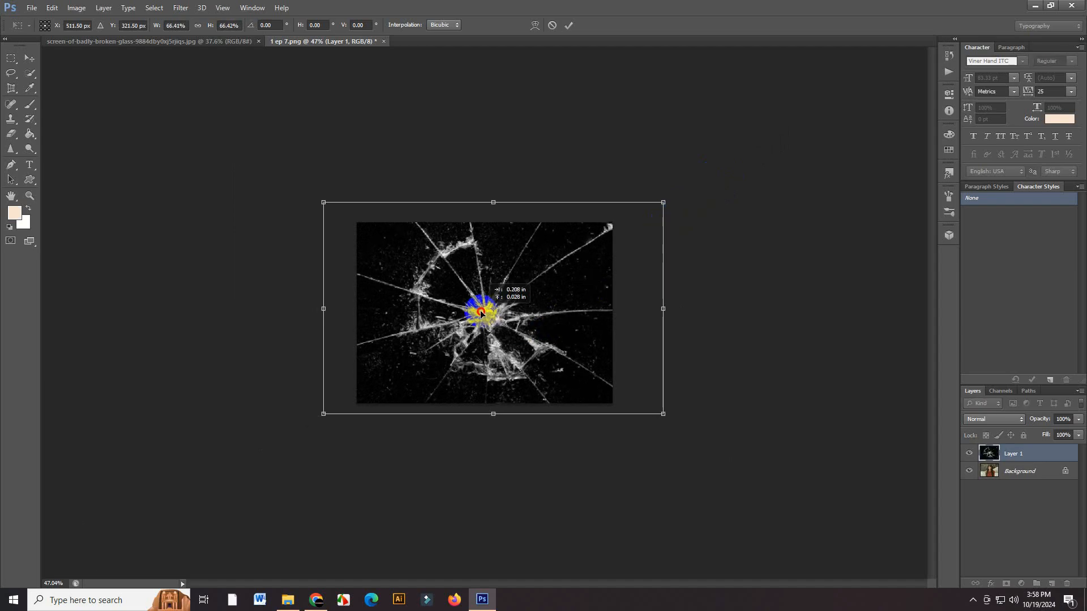
{"action": "left_click", "coordinate": [568, 25]}
Step: Set the glass layer's blend mode to Screen and shift it so the crack centre sits just below the woman's chin
{"action": "left_click", "coordinate": [982, 418]}
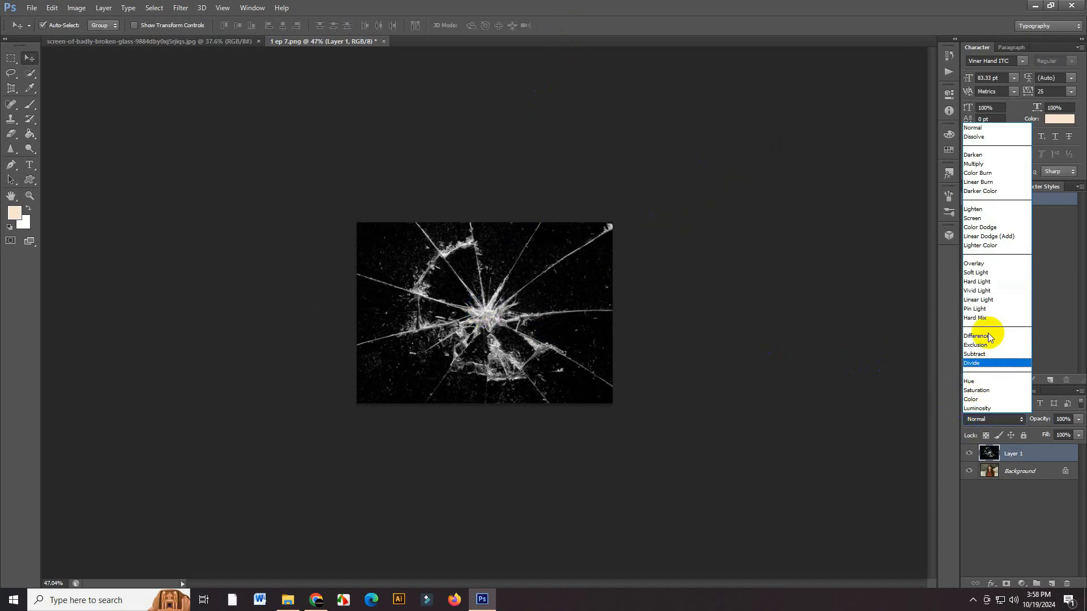
{"action": "left_click", "coordinate": [975, 218]}
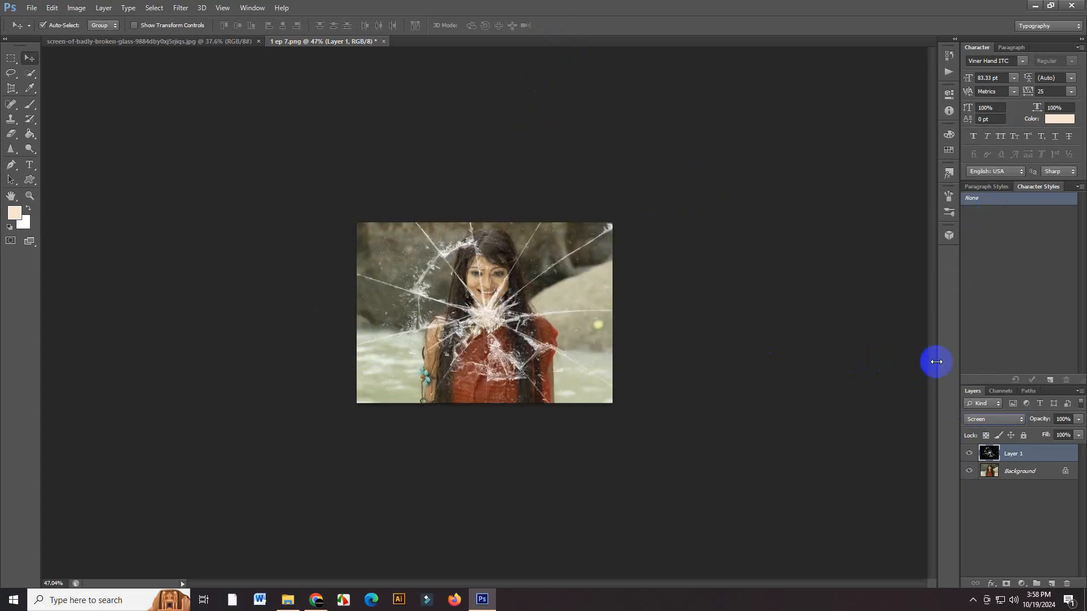
{"action": "mouse_move", "coordinate": [488, 315]}
{"action": "left_mouse_down"}
{"action": "mouse_move", "coordinate": [488, 346]}
{"action": "mouse_move", "coordinate": [482, 326]}
{"action": "left_mouse_up"}
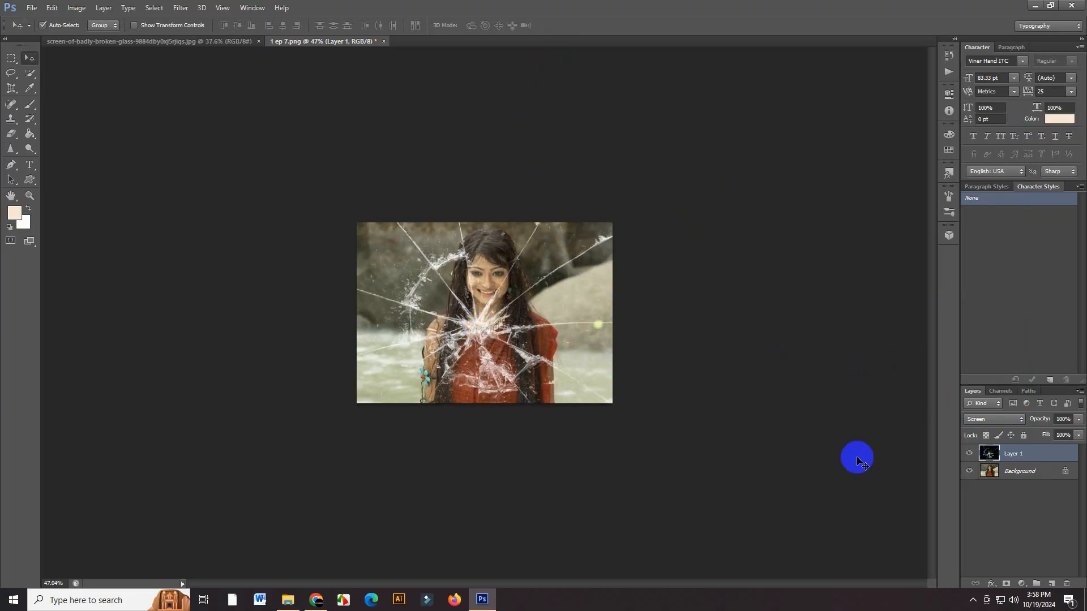
Step: Duplicate the Background layer eight times, up to Background copy 8, keeping the copies beneath the glass layer
{"action": "left_click", "coordinate": [1031, 476]}
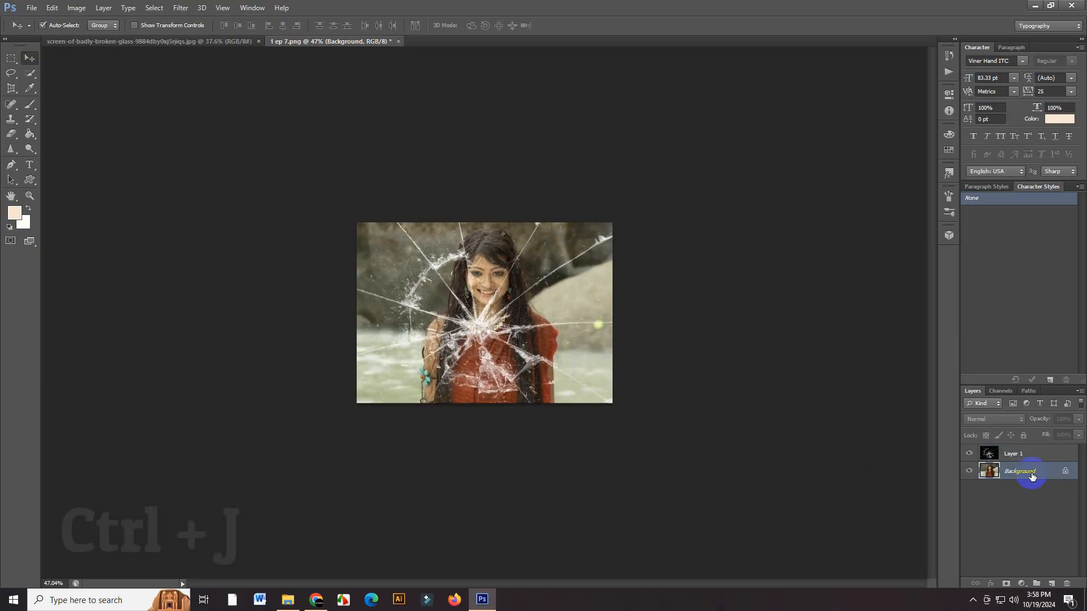
{"action": "key", "text": "ctrl+j"}
{"action": "key", "text": "ctrl+j"}
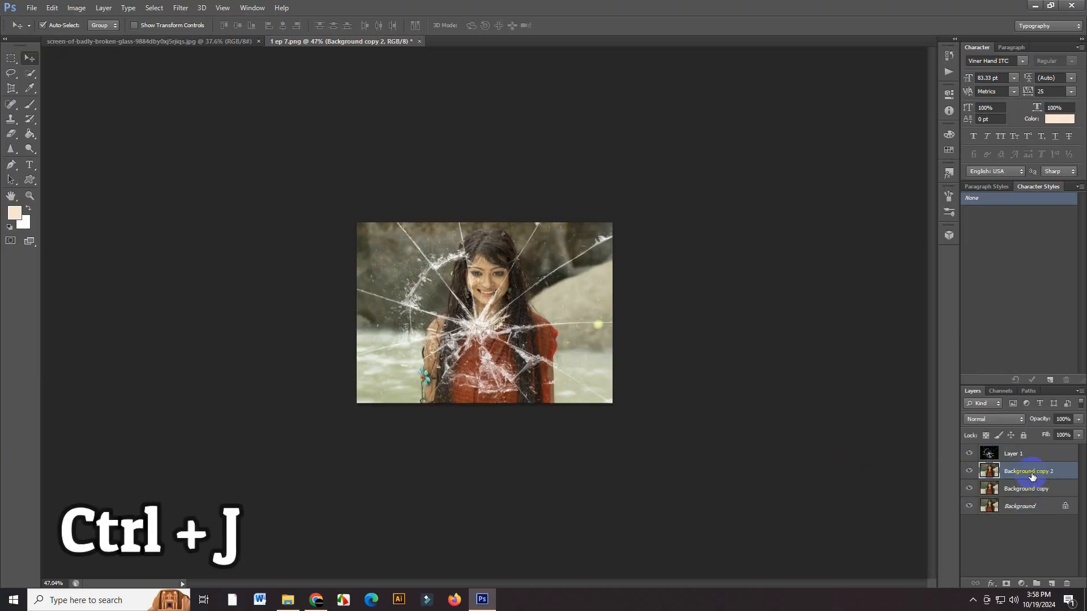
{"action": "key", "text": "ctrl+j"}
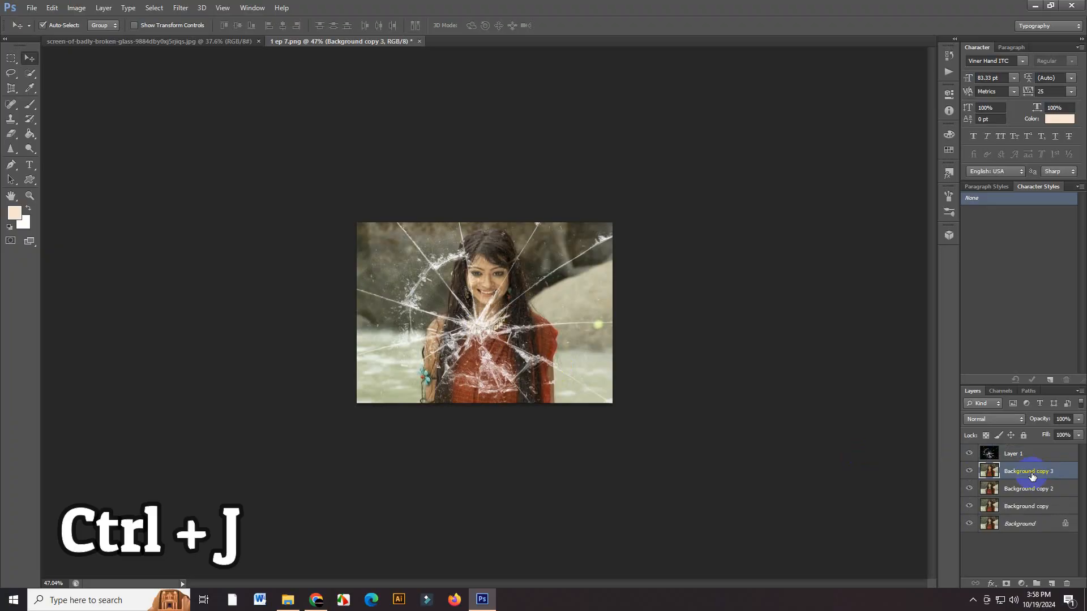
{"action": "key", "text": "ctrl+j"}
{"action": "key", "text": "ctrl+j"}
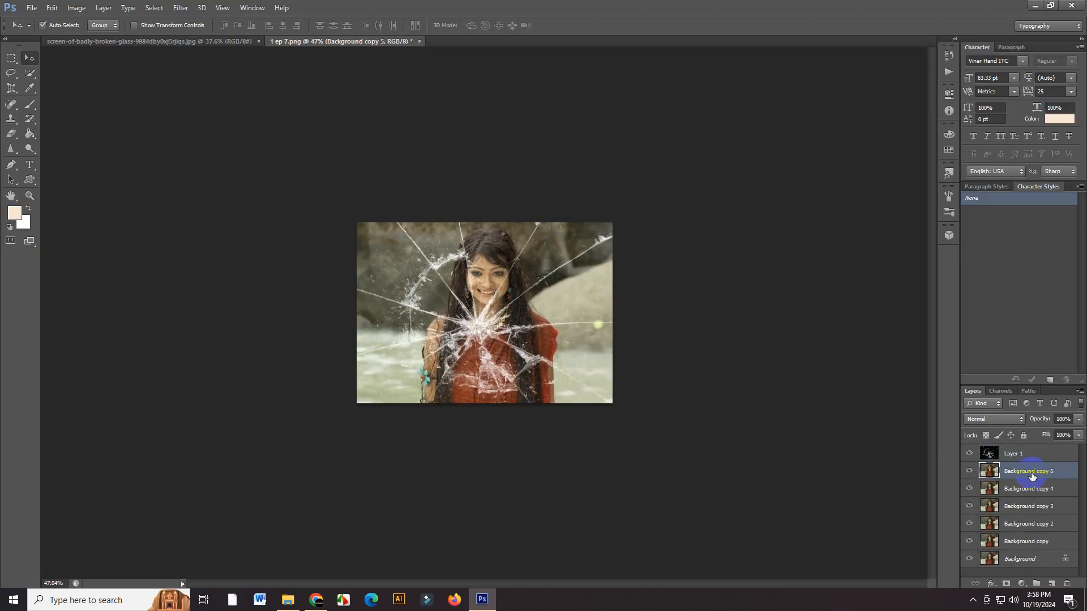
{"action": "key", "text": "ctrl+j"}
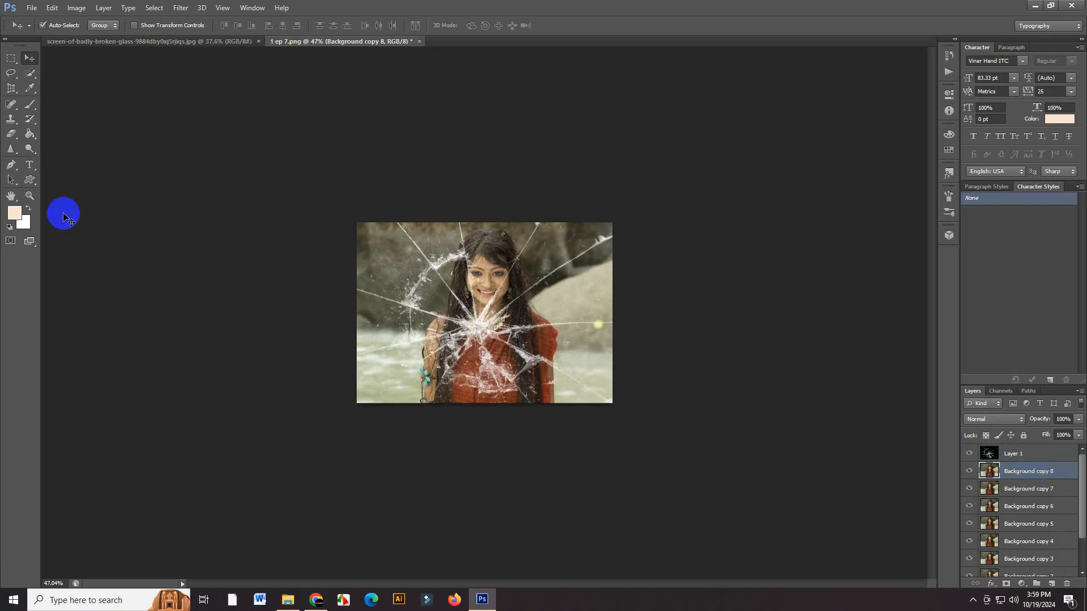
Step: Outline the glass shard over the face with a Pen path, convert it to a selection and mask Background copy 8 with it
{"action": "left_click_drag", "start_coordinate": [9, 167], "coordinate": [49, 163]}
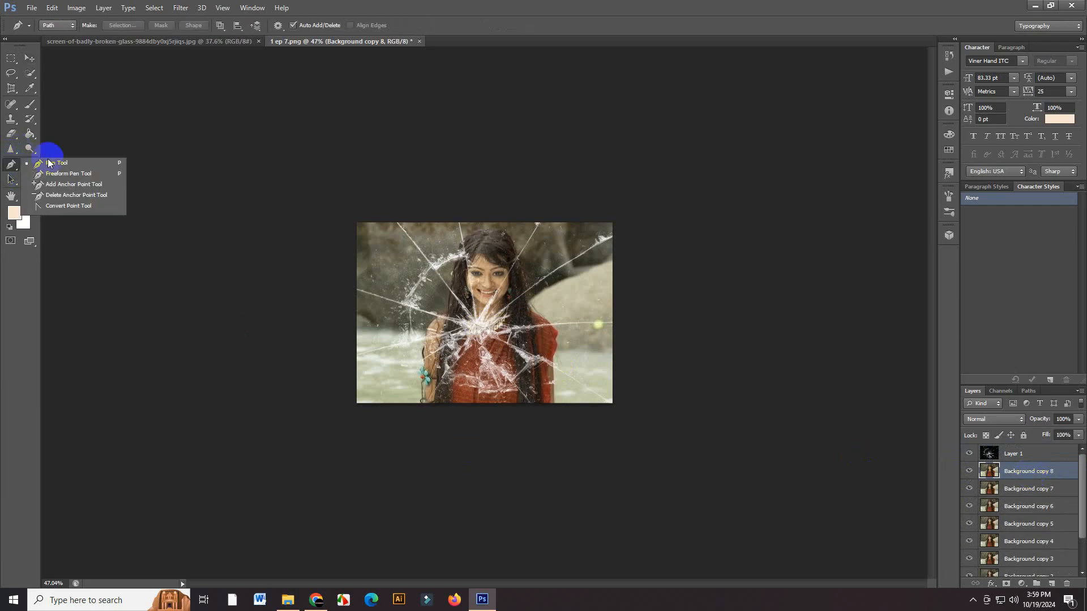
{"action": "left_click", "coordinate": [51, 165]}
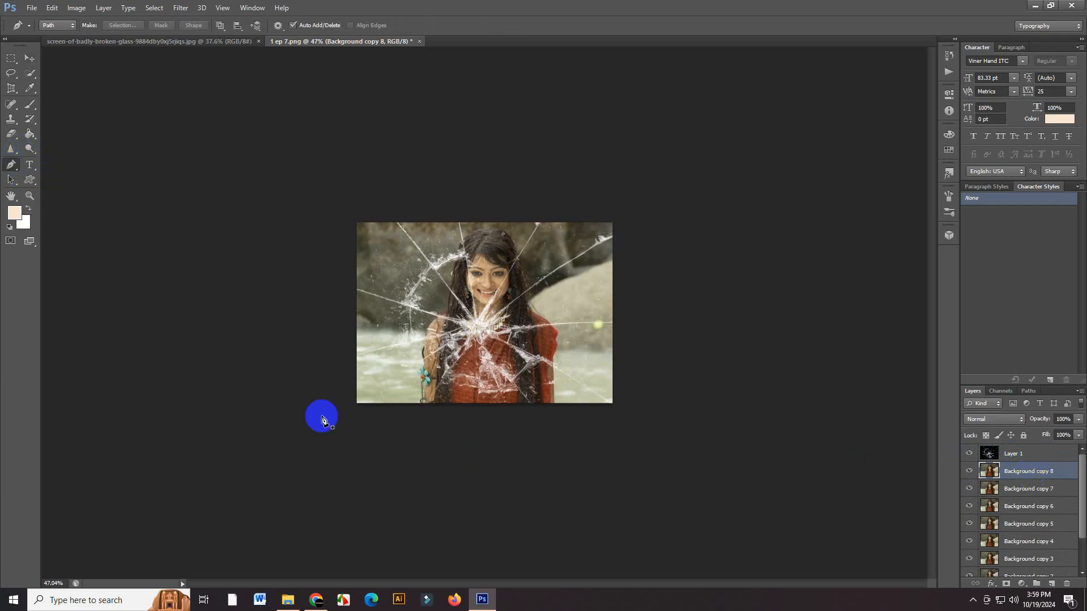
{"action": "left_click", "coordinate": [460, 225]}
{"action": "left_click", "coordinate": [465, 299]}
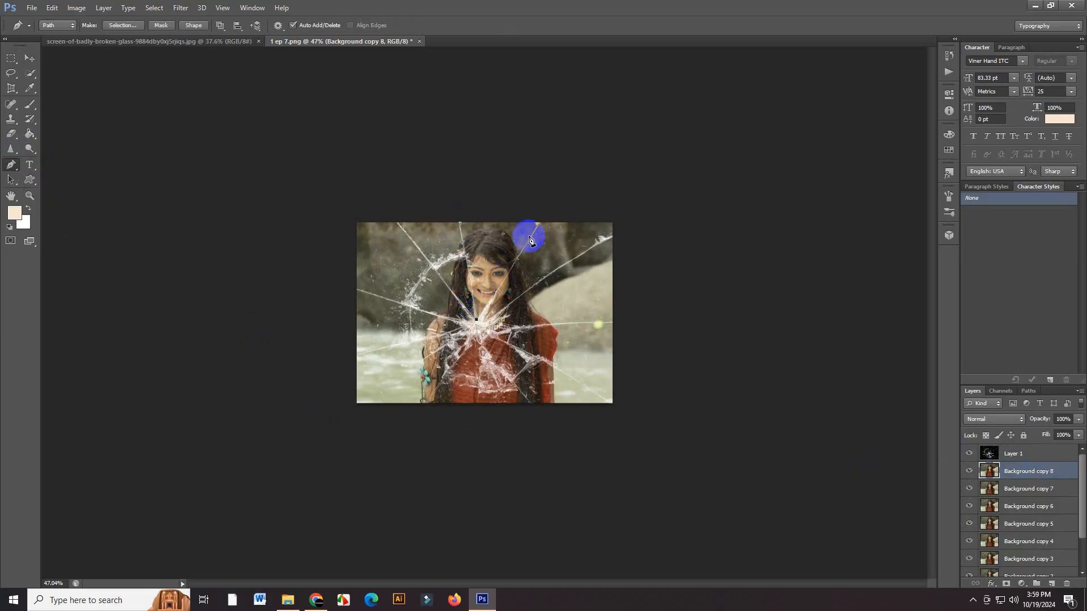
{"action": "left_click", "coordinate": [545, 190]}
{"action": "left_click_drag", "start_coordinate": [480, 175], "coordinate": [472, 182]}
{"action": "left_click", "coordinate": [460, 225]}
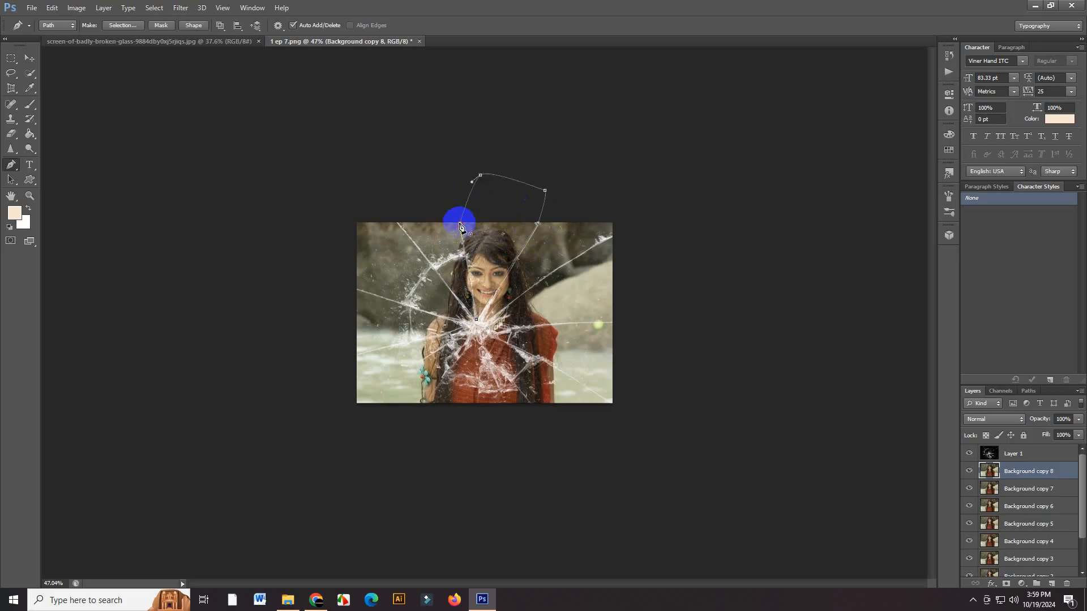
{"action": "key", "text": "ctrl+Return"}
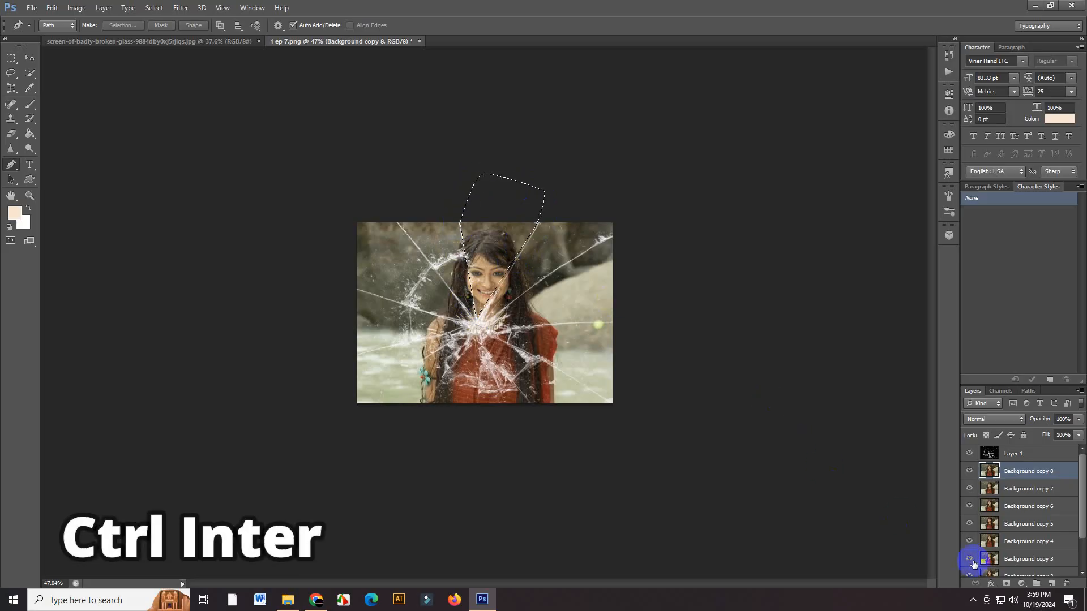
{"action": "left_click", "coordinate": [1008, 587]}
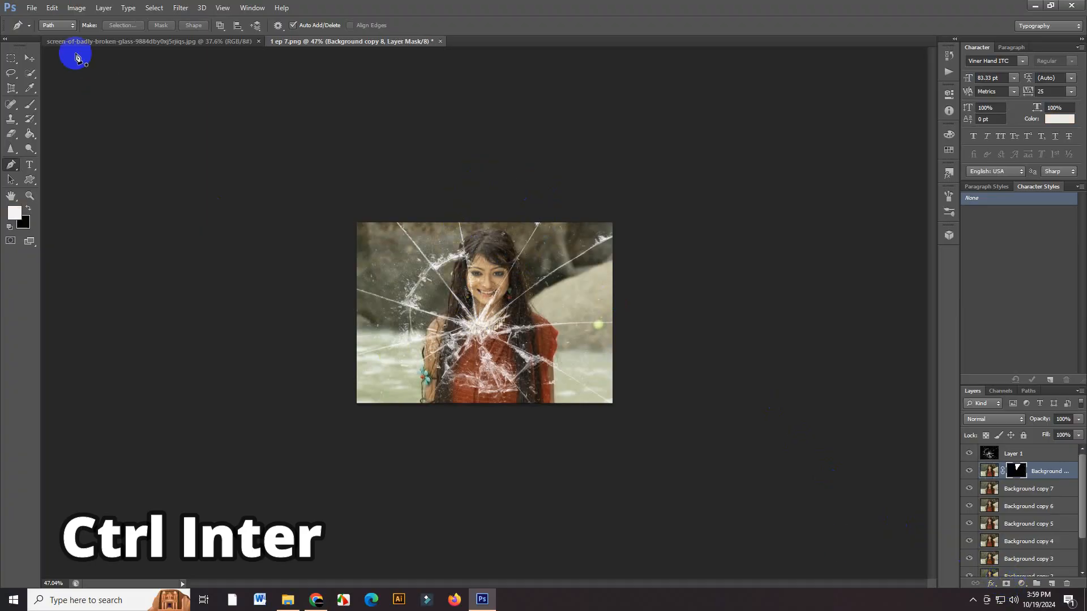
Step: Free-transform the masked face shard, rotating it about 11° clockwise and offsetting it slightly over the face
{"action": "left_click", "coordinate": [52, 7]}
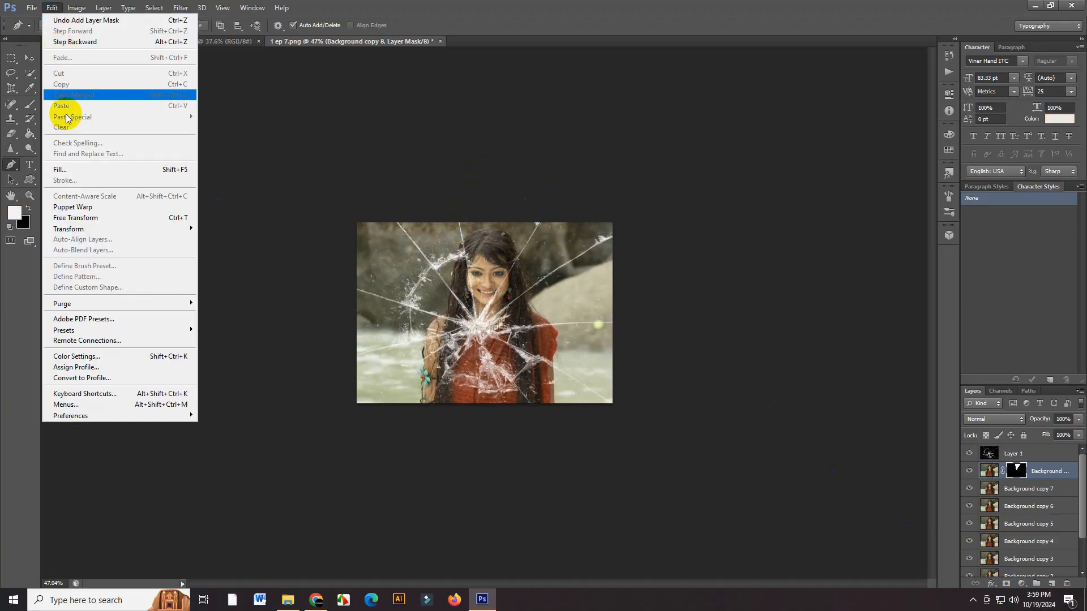
{"action": "left_click", "coordinate": [113, 218]}
{"action": "left_click_drag", "start_coordinate": [491, 272], "coordinate": [497, 274]}
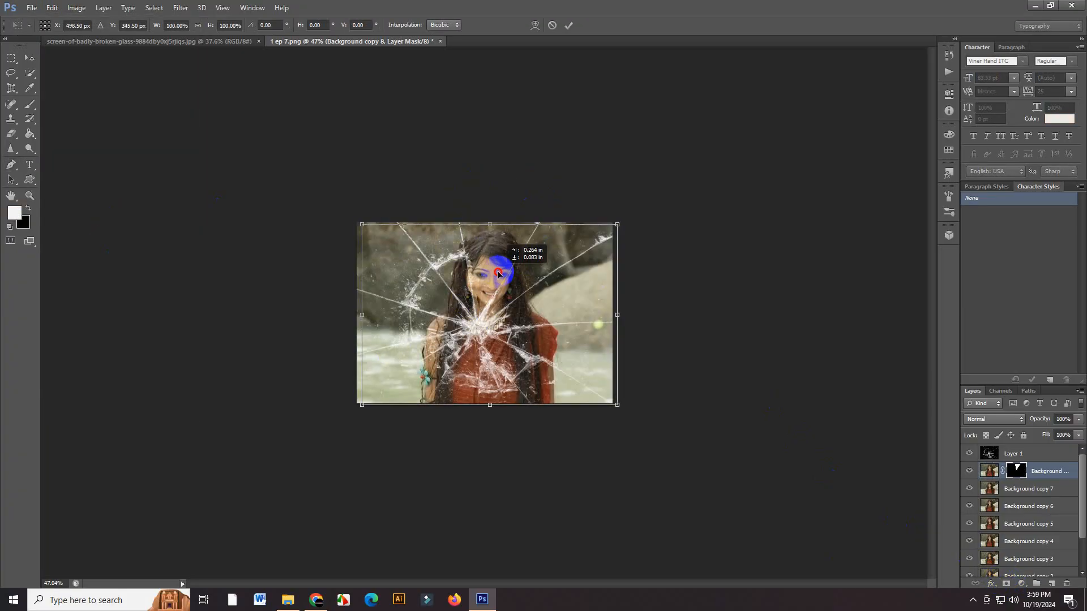
{"action": "left_click_drag", "start_coordinate": [638, 213], "coordinate": [601, 254]}
{"action": "left_click_drag", "start_coordinate": [483, 314], "coordinate": [483, 304]}
{"action": "left_click_drag", "start_coordinate": [650, 223], "coordinate": [653, 242]}
{"action": "mouse_move", "coordinate": [485, 264]}
{"action": "left_mouse_down"}
{"action": "mouse_move", "coordinate": [518, 257]}
{"action": "mouse_move", "coordinate": [465, 258]}
{"action": "mouse_move", "coordinate": [481, 272]}
{"action": "mouse_move", "coordinate": [491, 263]}
{"action": "left_mouse_up"}
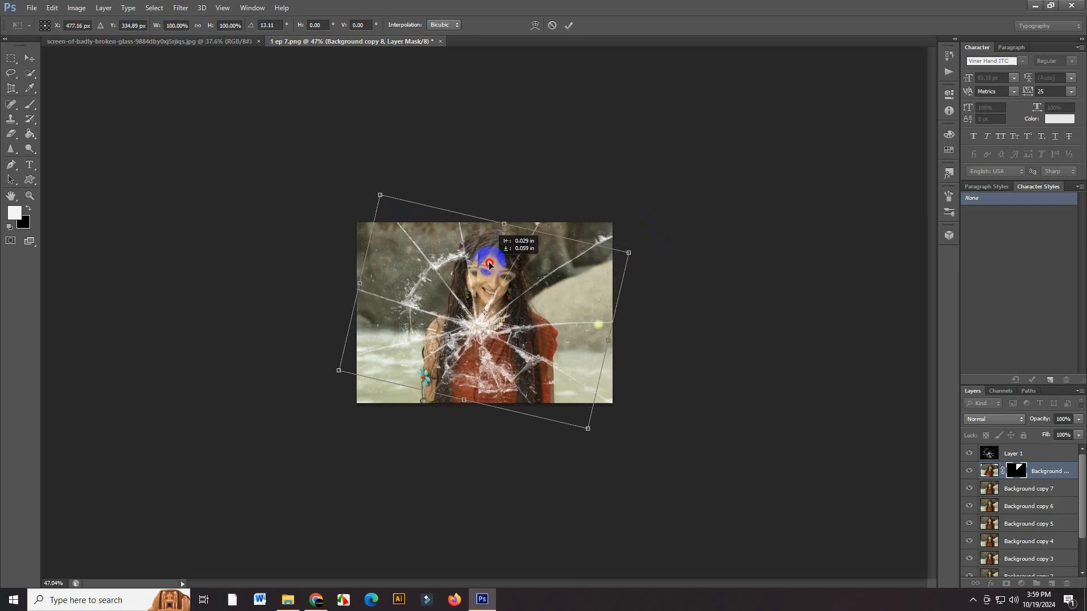
{"action": "left_click_drag", "start_coordinate": [642, 264], "coordinate": [641, 262]}
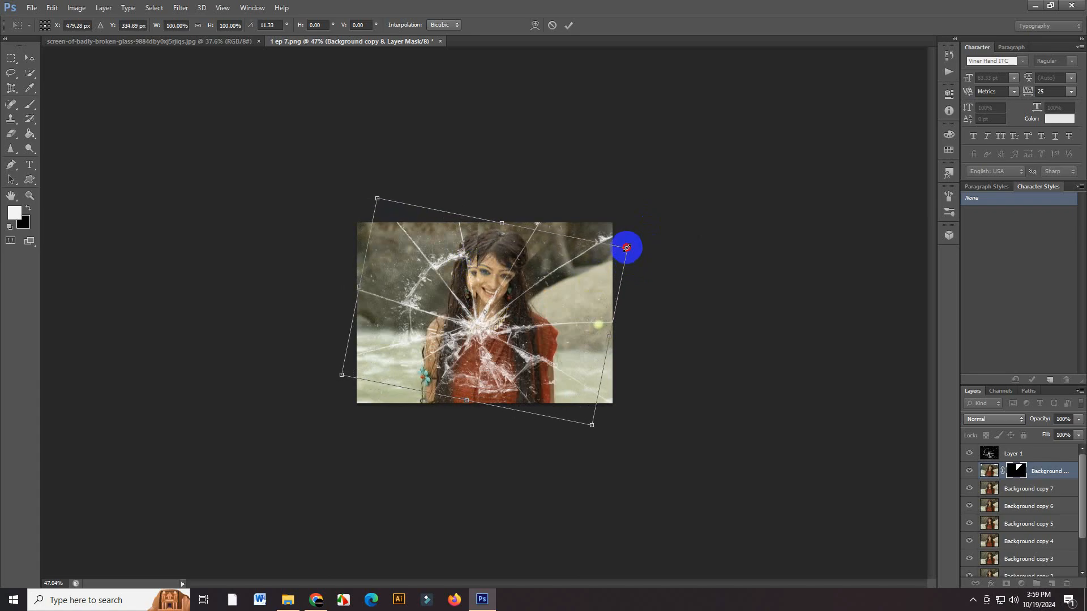
Step: Resize the face shard to about 74% width and 100.5% height, tilt it to about 16.8°, reposition it over the face and apply the transform
{"action": "left_click_drag", "start_coordinate": [627, 248], "coordinate": [585, 272]}
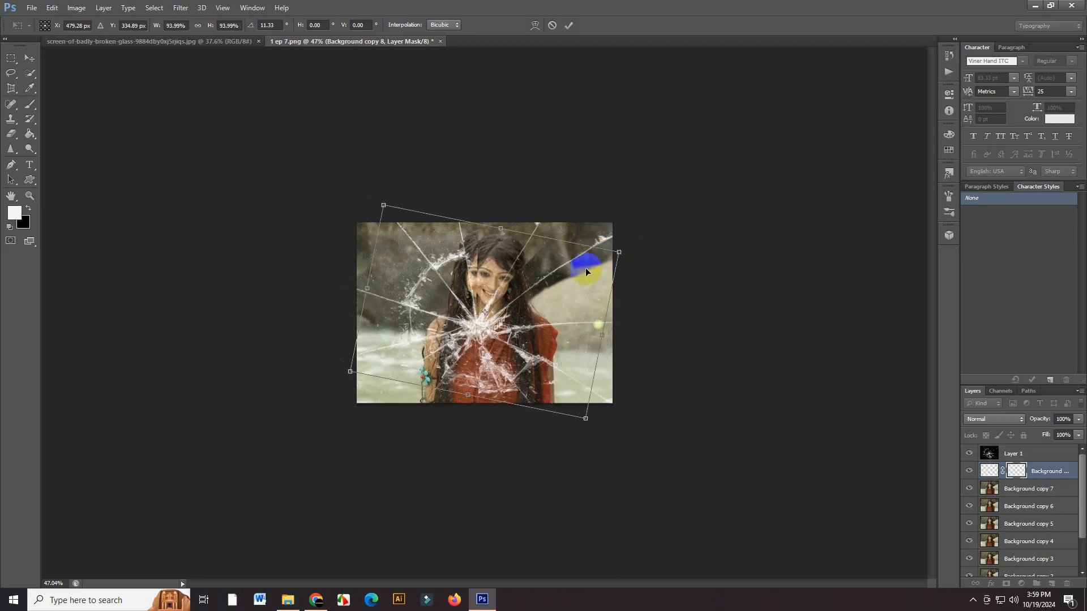
{"action": "left_click_drag", "start_coordinate": [367, 290], "coordinate": [484, 290]}
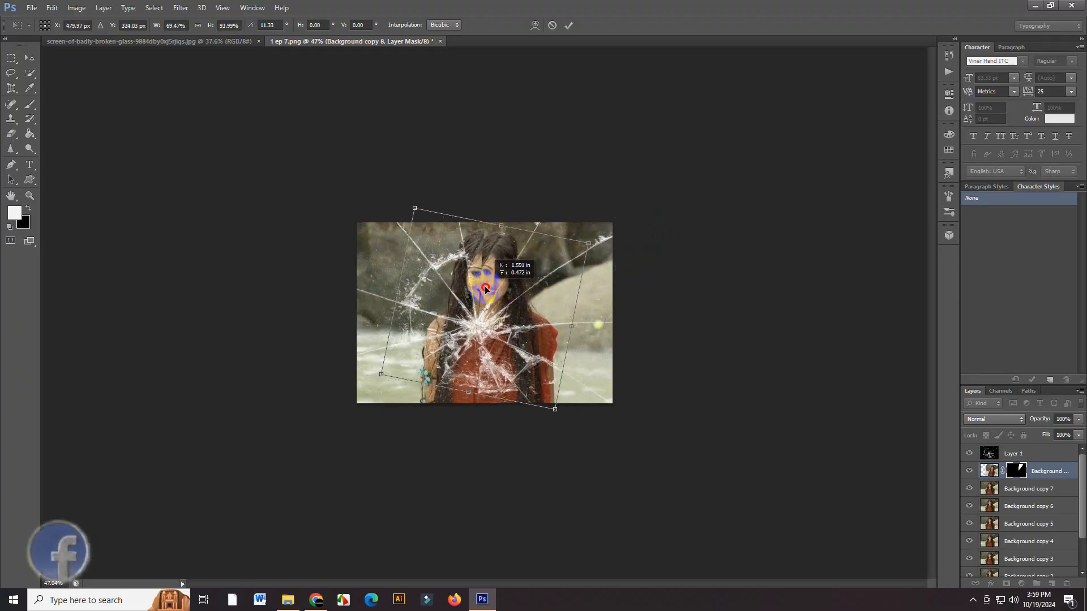
{"action": "left_click_drag", "start_coordinate": [589, 243], "coordinate": [620, 249]}
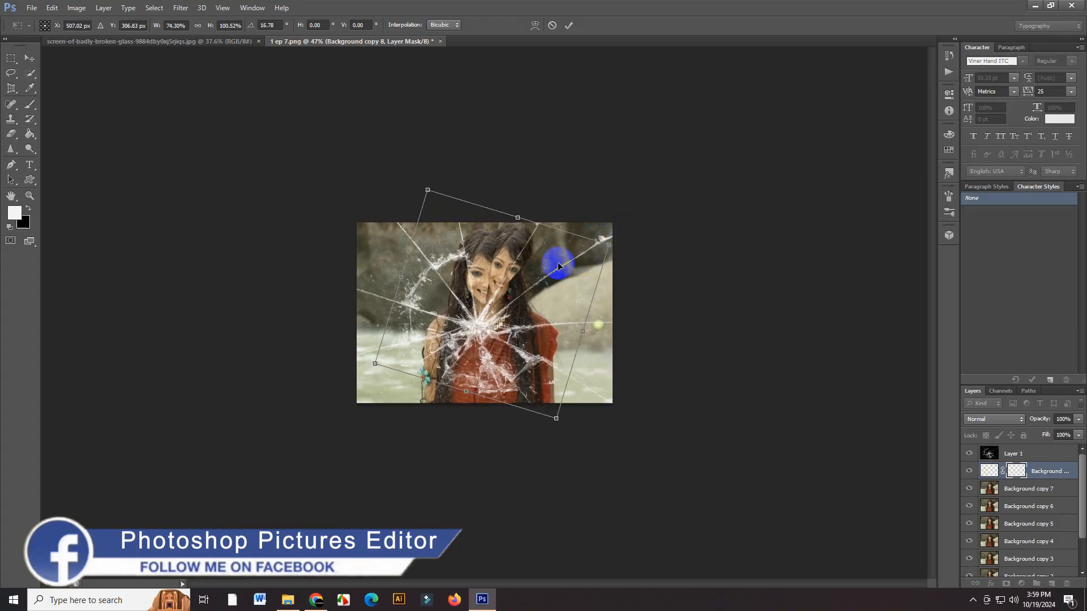
{"action": "left_click_drag", "start_coordinate": [524, 245], "coordinate": [523, 261]}
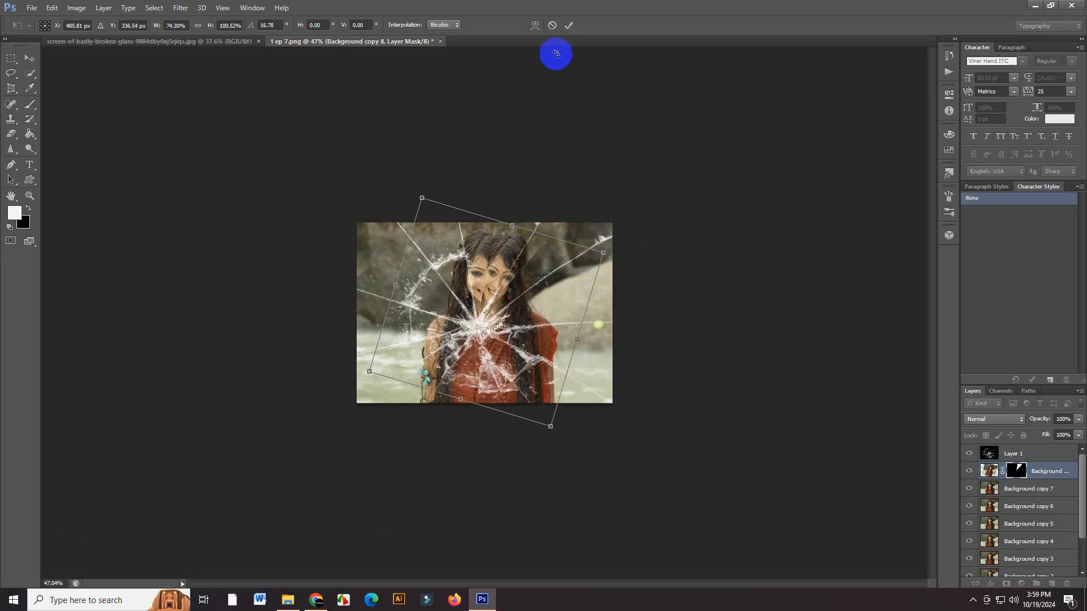
{"action": "left_click", "coordinate": [569, 25]}
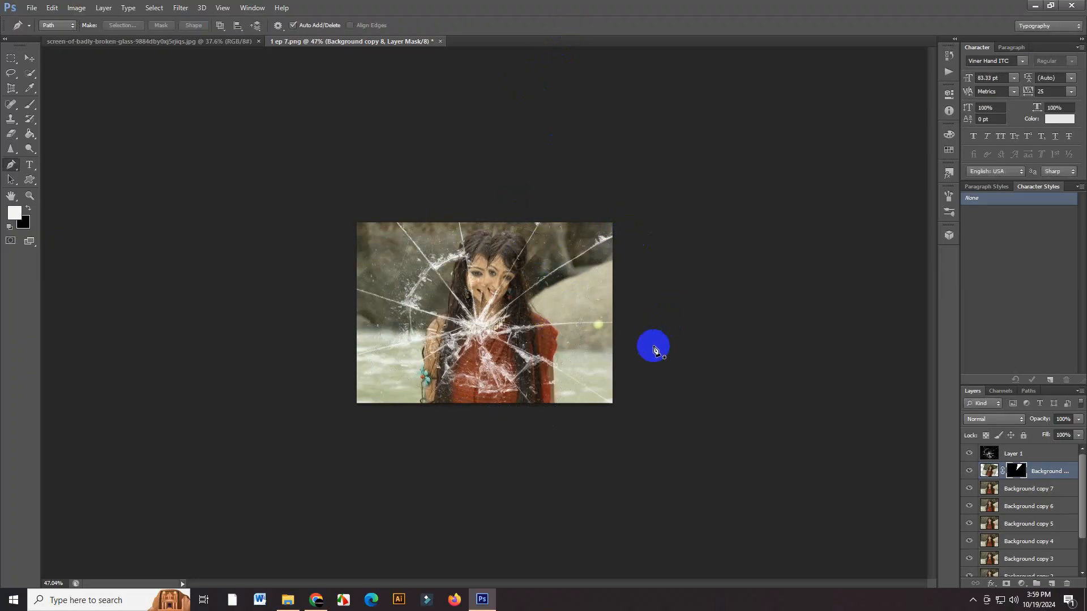
Step: On Background copy 7, outline the shard running from the crack centre to the photo's right edge with the Pen tool and mask the layer to it
{"action": "left_click", "coordinate": [1013, 489]}
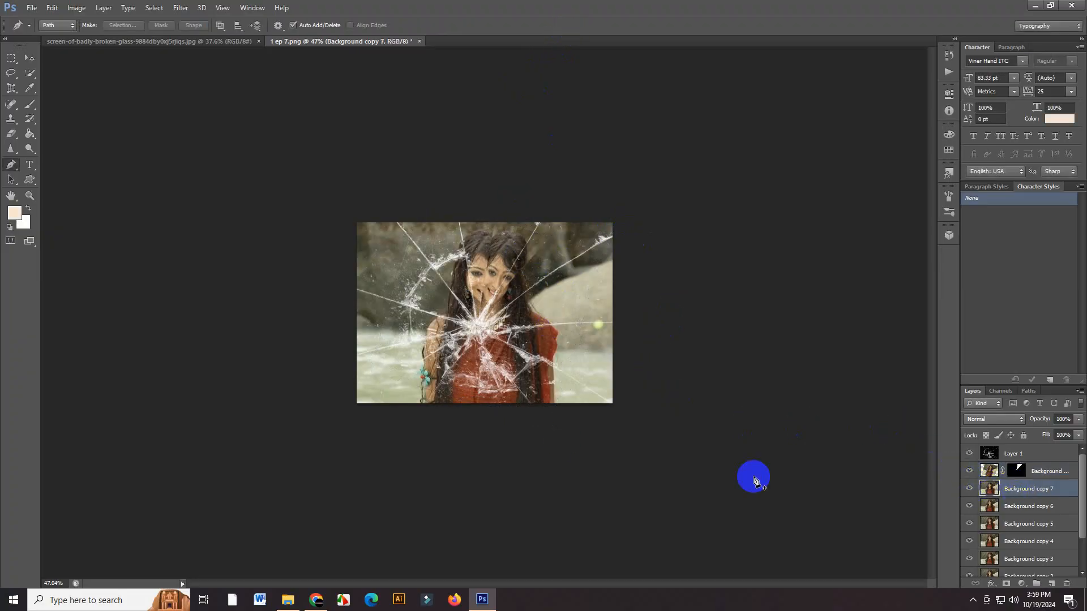
{"action": "left_click", "coordinate": [613, 237]}
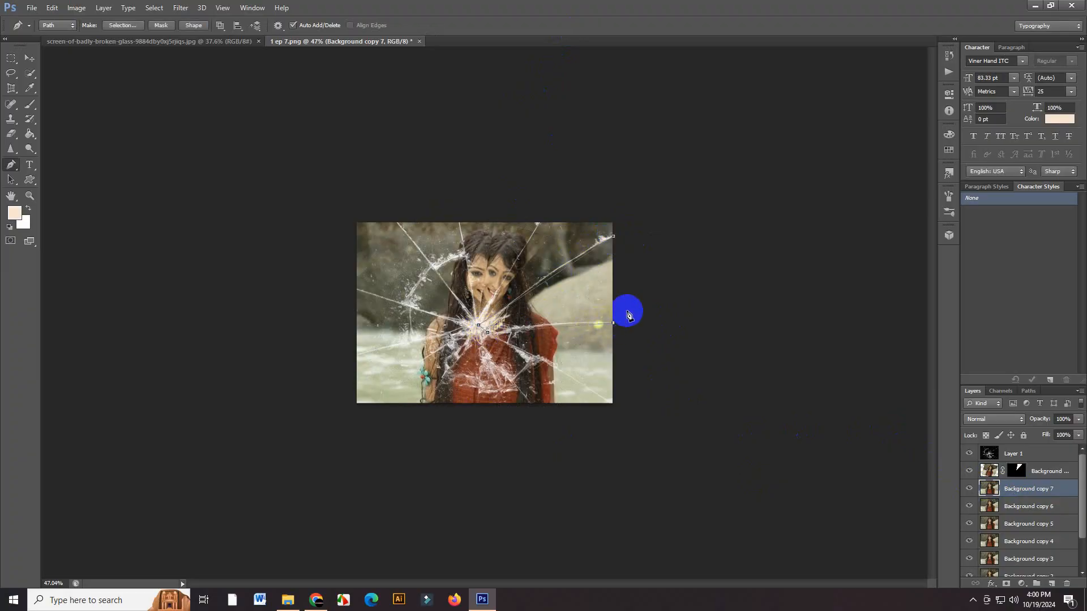
{"action": "left_click_drag", "start_coordinate": [636, 297], "coordinate": [638, 281]}
{"action": "left_click", "coordinate": [640, 249]}
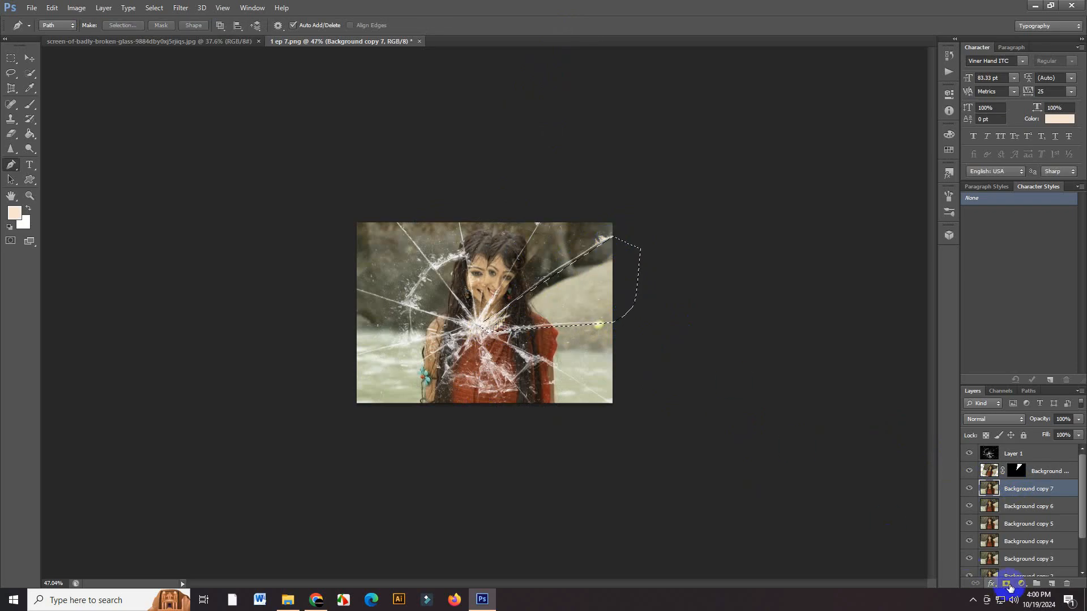
{"action": "left_click", "coordinate": [1009, 585]}
Step: Free-transform the masked right-edge shard on Background copy 7, squashing it to about 83.8% height, shifting it slightly down and applying the transform
{"action": "left_click", "coordinate": [52, 8]}
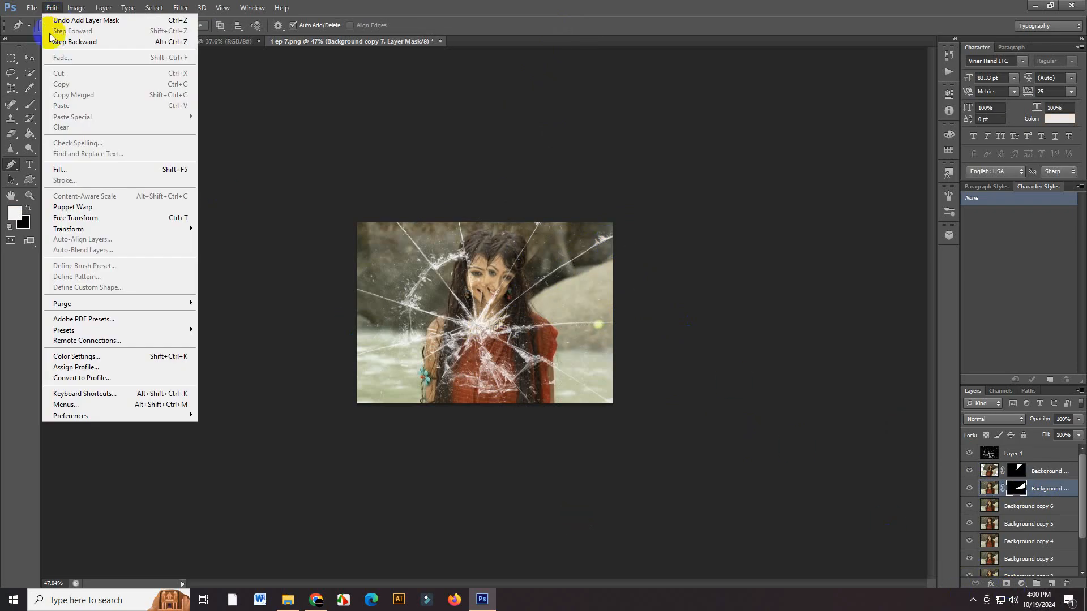
{"action": "left_click", "coordinate": [74, 217]}
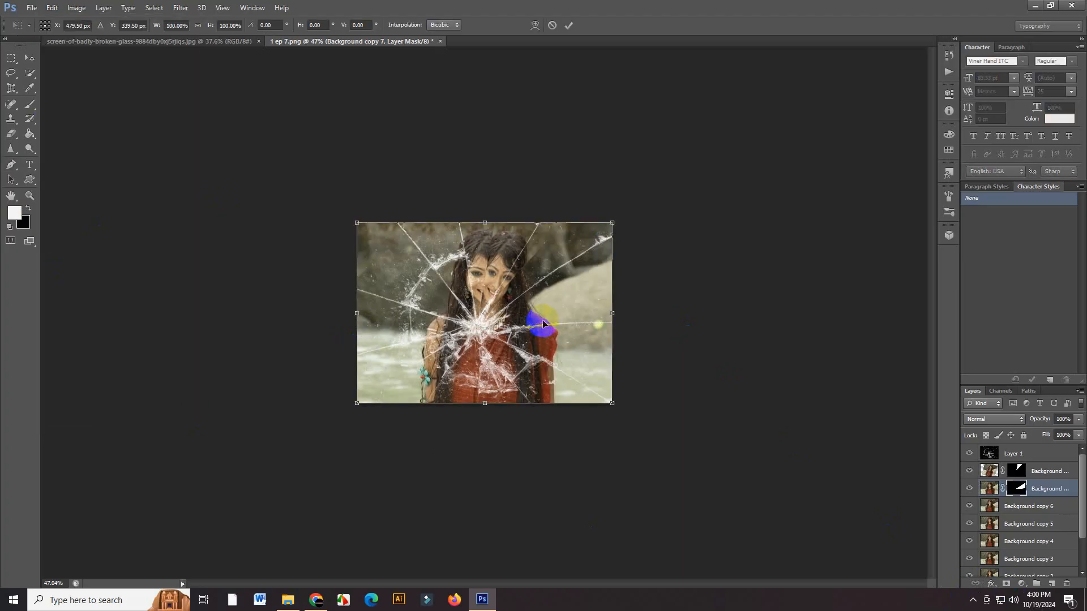
{"action": "left_click_drag", "start_coordinate": [591, 309], "coordinate": [583, 322]}
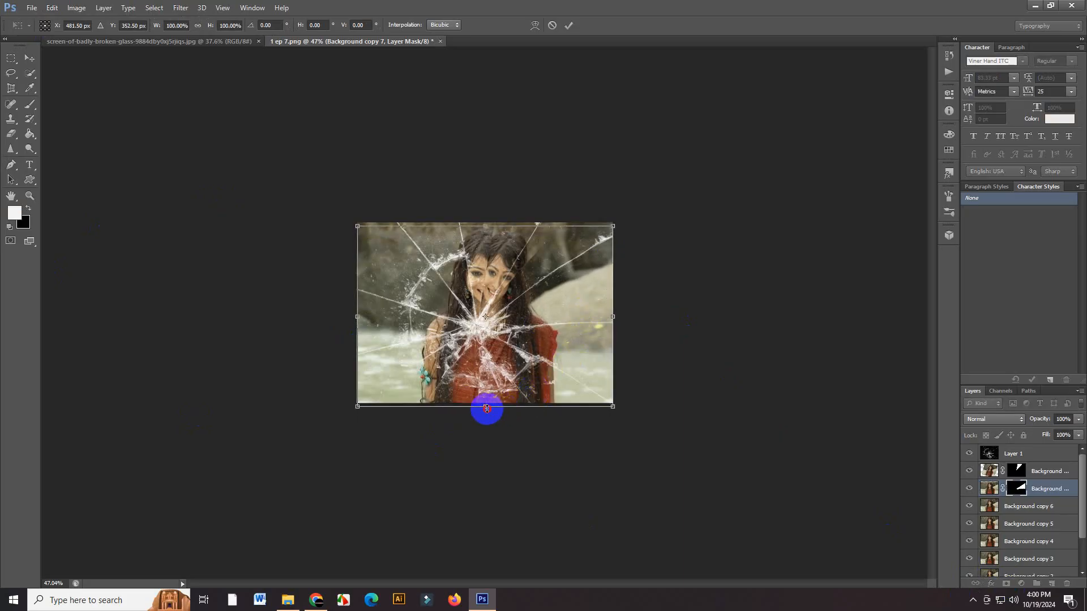
{"action": "left_click_drag", "start_coordinate": [486, 407], "coordinate": [487, 377]}
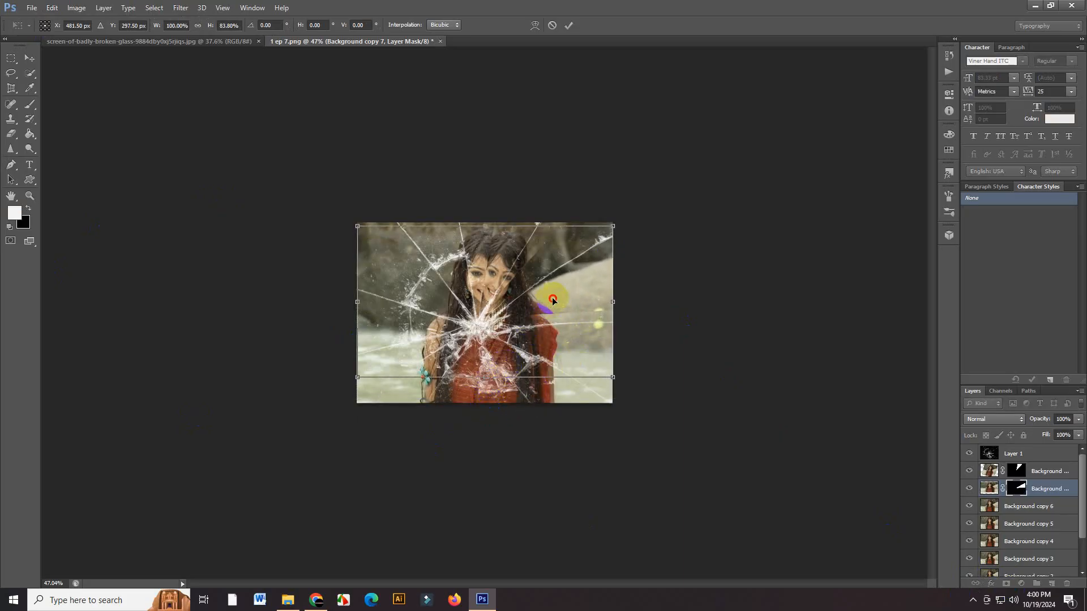
{"action": "left_click_drag", "start_coordinate": [553, 300], "coordinate": [554, 322]}
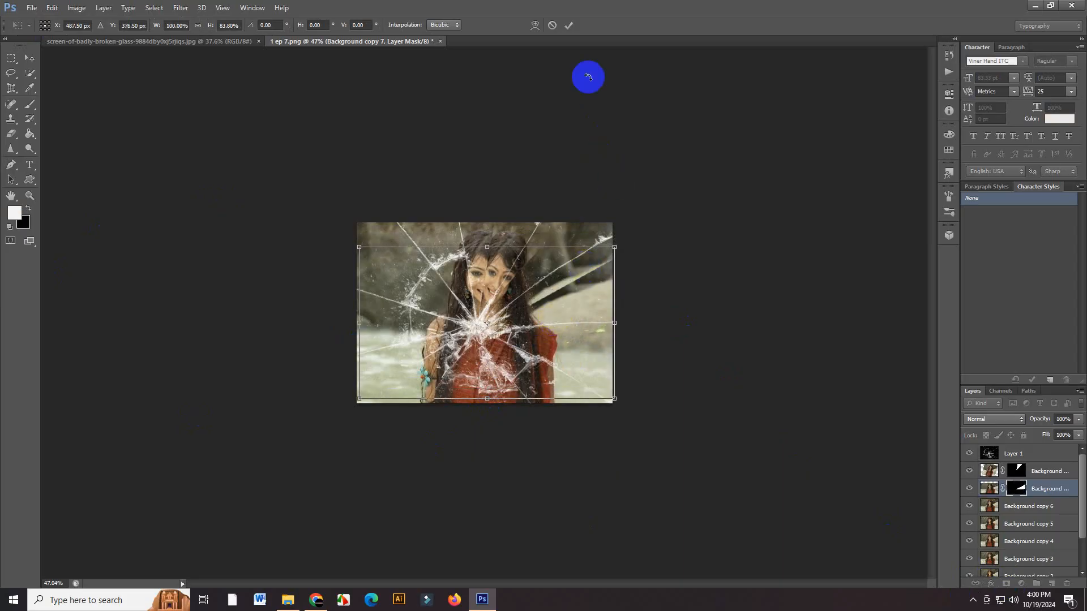
{"action": "left_click", "coordinate": [569, 25]}
Step: On Background copy 6, outline the shard from the crack centre to the photo's lower-right corner with the Pen tool and mask the layer to it
{"action": "key", "text": "p"}
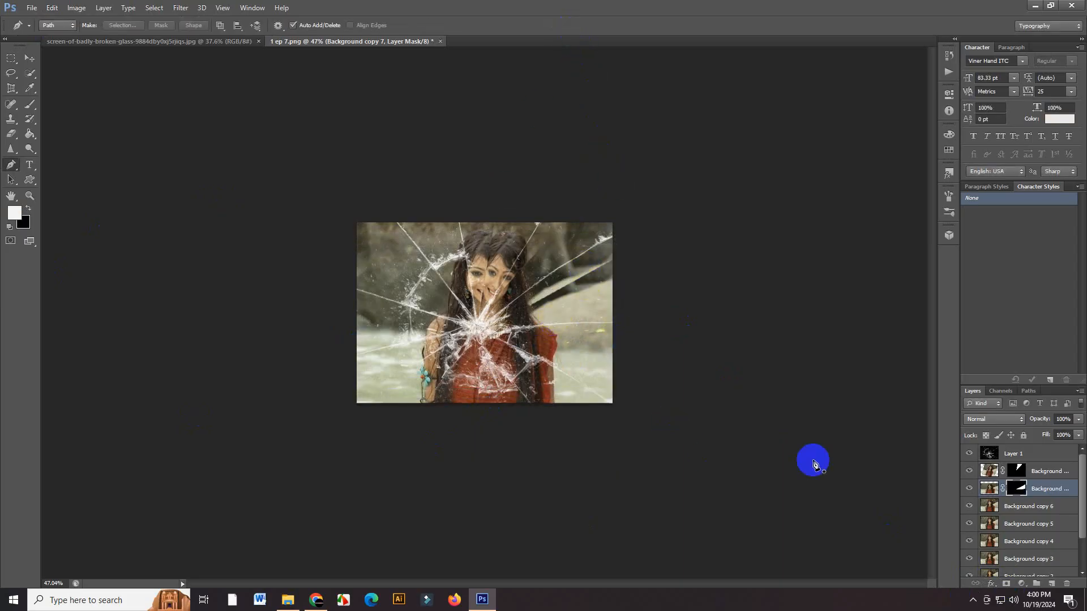
{"action": "left_click", "coordinate": [1019, 506]}
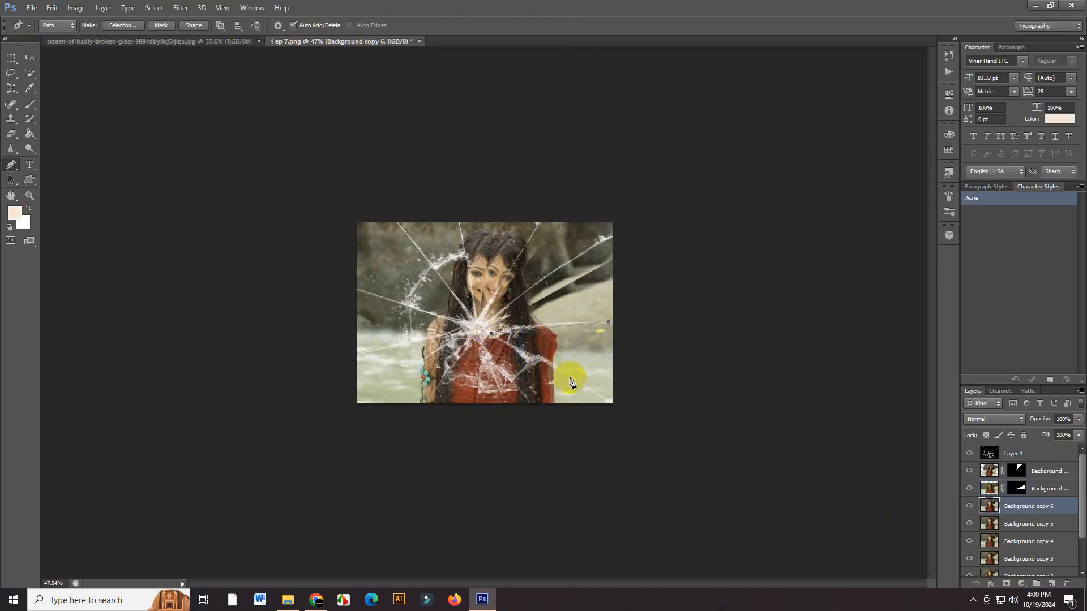
{"action": "left_click", "coordinate": [610, 404]}
{"action": "left_click_drag", "start_coordinate": [644, 412], "coordinate": [645, 402]}
{"action": "left_click_drag", "start_coordinate": [655, 344], "coordinate": [622, 314]}
{"action": "left_click", "coordinate": [605, 330]}
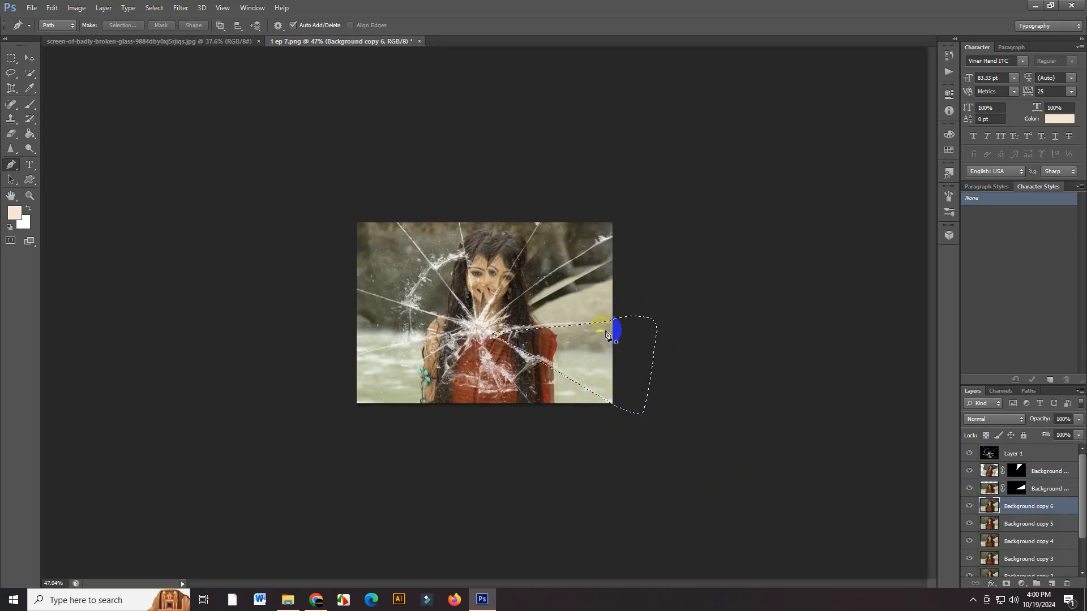
{"action": "key", "text": "ctrl+Return"}
{"action": "left_click", "coordinate": [1008, 585]}
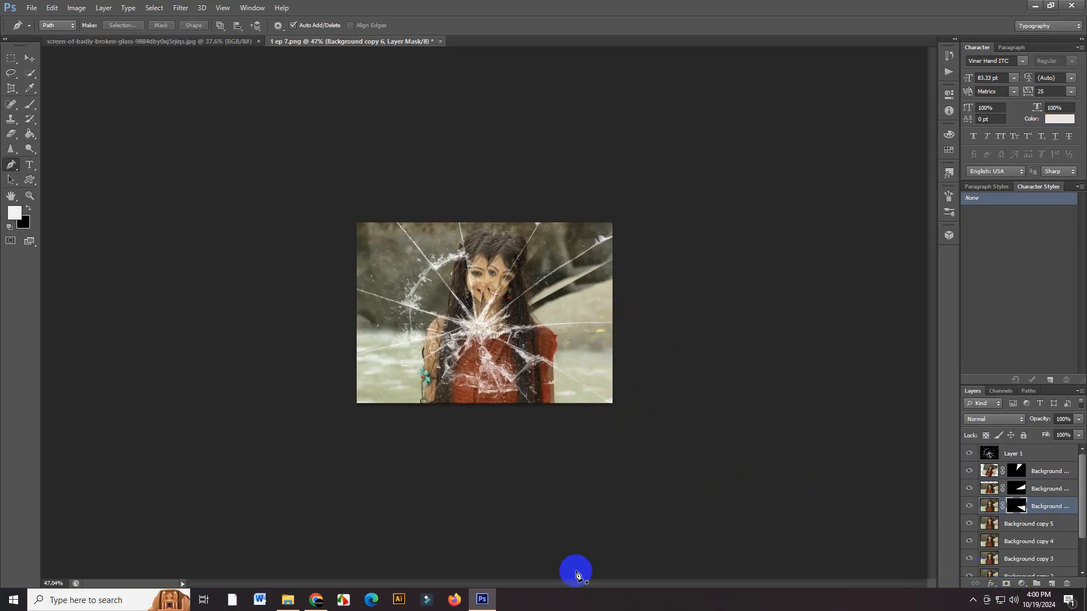
Step: Free-transform the lower-right shard to about 78% height, rotate it about 6.4° clockwise, offset it downward and apply the transform
{"action": "left_click", "coordinate": [46, 12]}
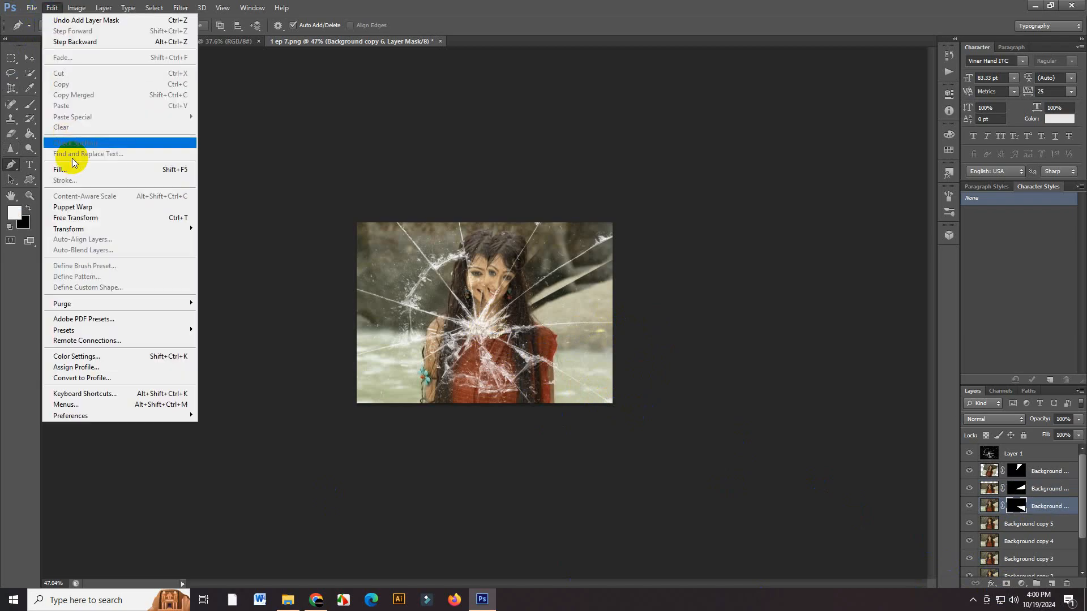
{"action": "left_click", "coordinate": [92, 212]}
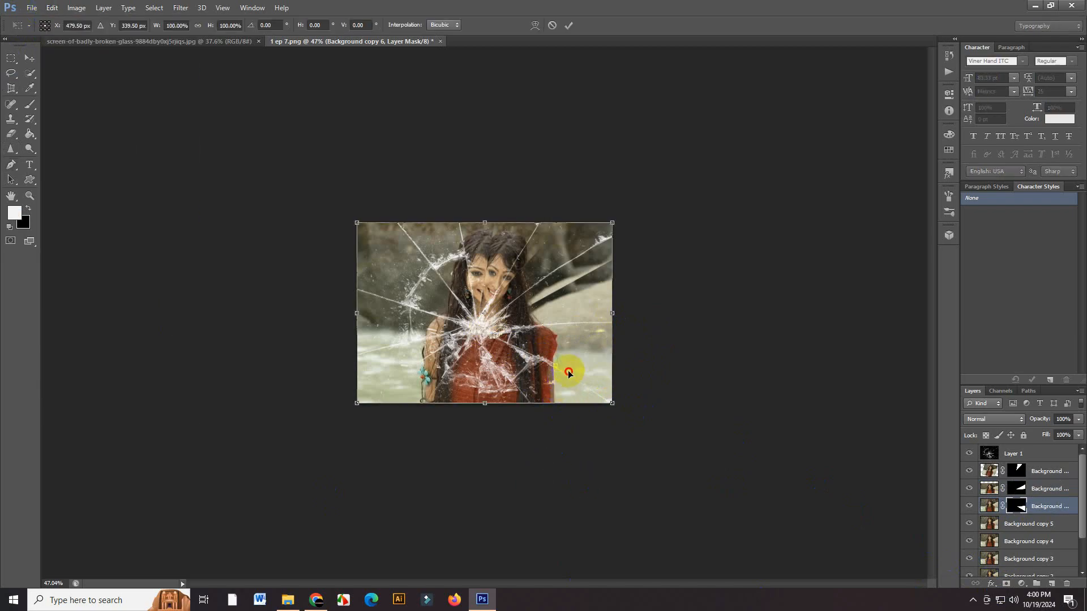
{"action": "left_click_drag", "start_coordinate": [568, 373], "coordinate": [569, 388]}
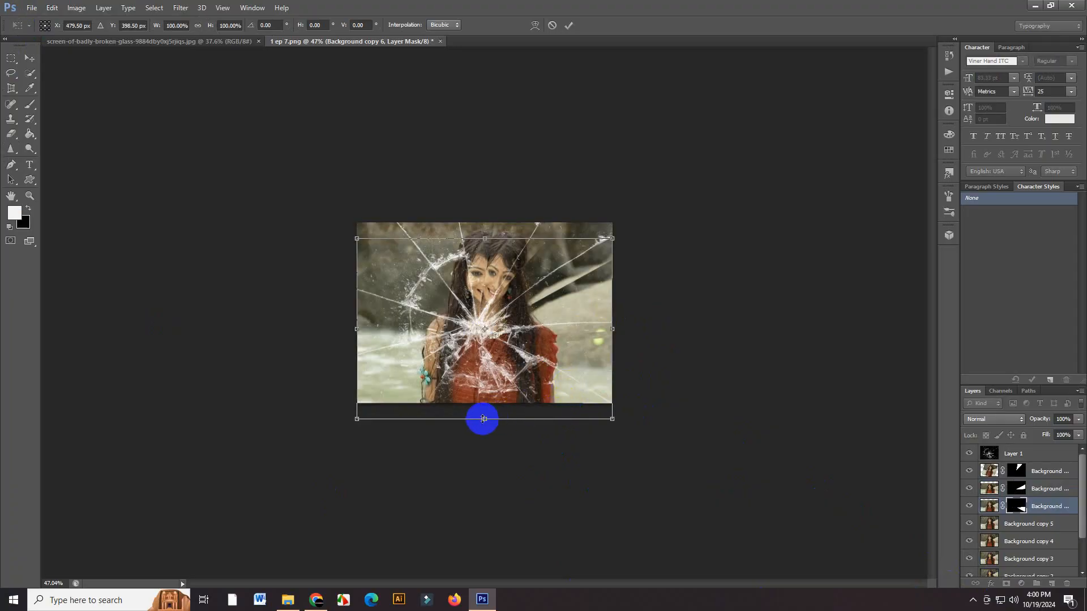
{"action": "left_click_drag", "start_coordinate": [485, 419], "coordinate": [492, 380]}
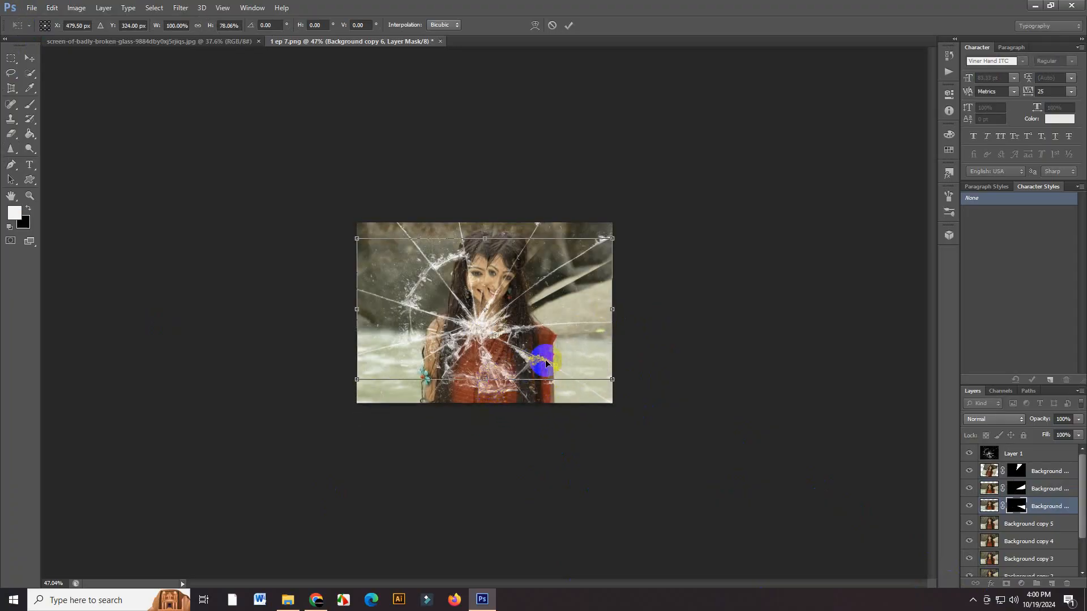
{"action": "left_click_drag", "start_coordinate": [572, 350], "coordinate": [575, 375]}
{"action": "left_click_drag", "start_coordinate": [663, 386], "coordinate": [513, 347]}
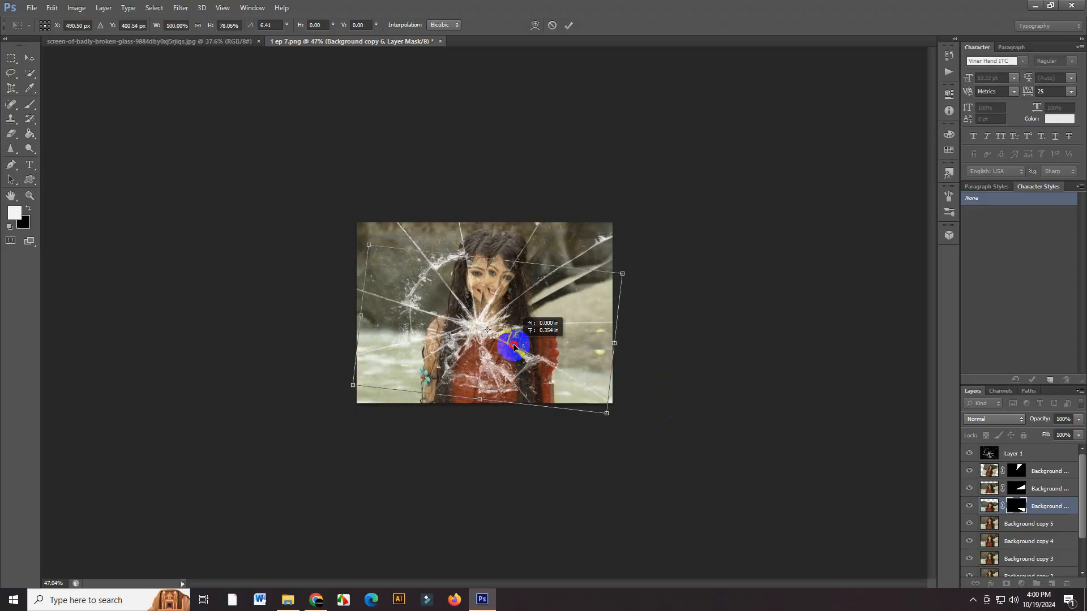
{"action": "left_click", "coordinate": [569, 25]}
Step: On Background copy 5, outline the shard from the crack centre to the photo's upper-left corner with a Pen path and mask the layer to it
{"action": "key", "text": "p"}
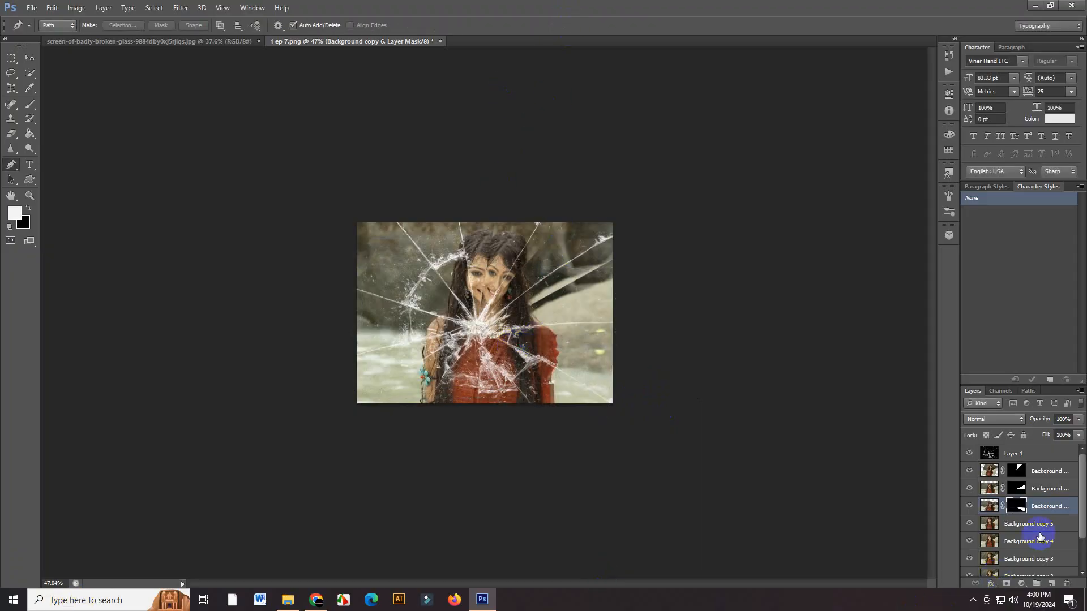
{"action": "left_click", "coordinate": [1045, 528]}
{"action": "left_click", "coordinate": [462, 357]}
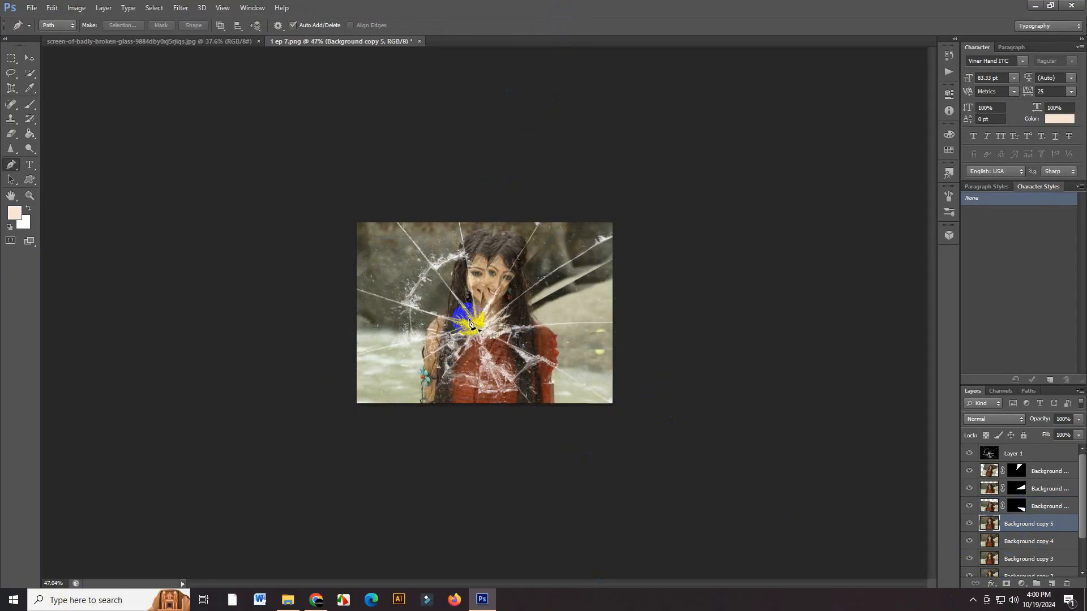
{"action": "left_click", "coordinate": [442, 276]}
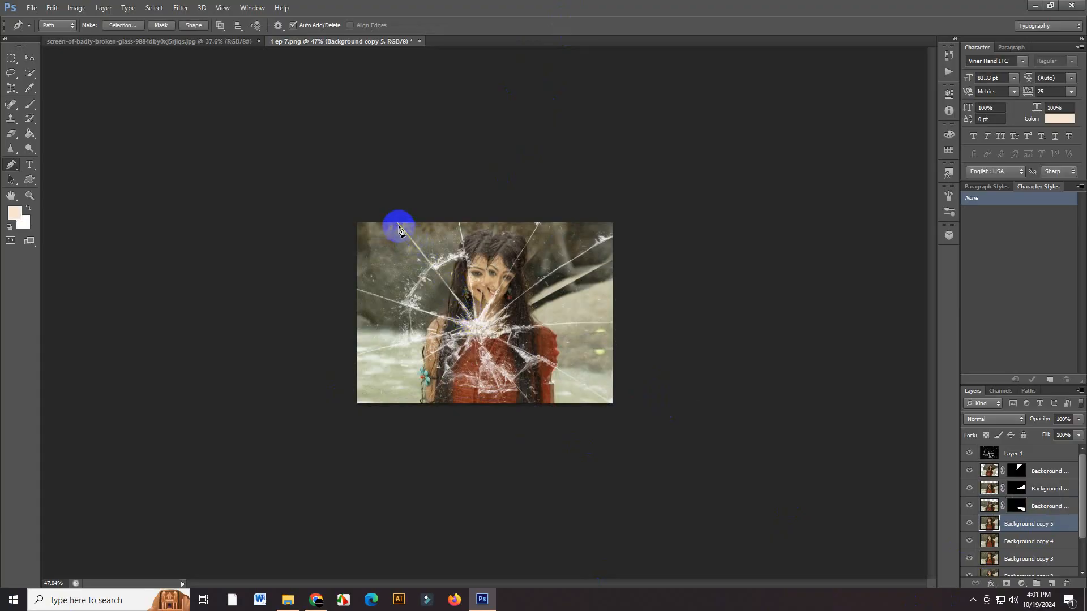
{"action": "left_click", "coordinate": [348, 187]}
{"action": "left_click_drag", "start_coordinate": [324, 201], "coordinate": [316, 221]}
{"action": "left_click", "coordinate": [306, 264]}
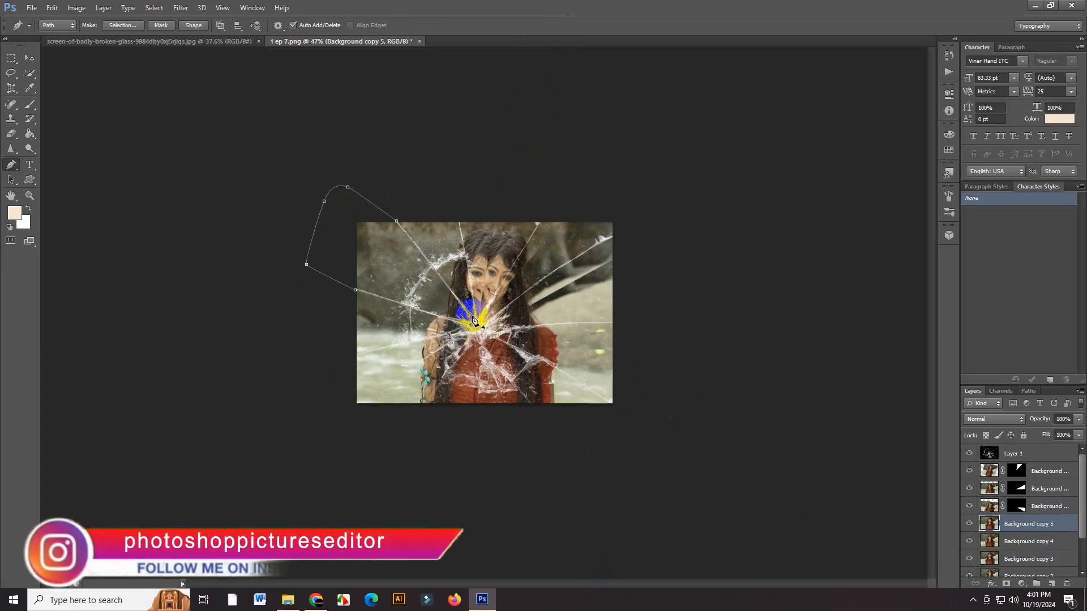
{"action": "left_click", "coordinate": [472, 321], "text": "ctrl"}
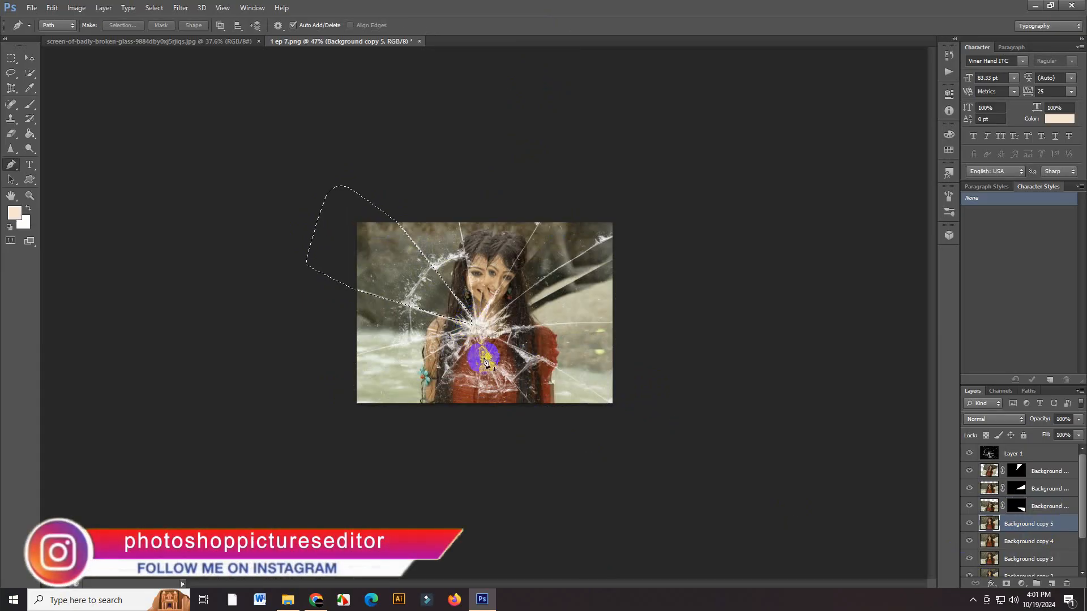
{"action": "left_click", "coordinate": [1006, 585]}
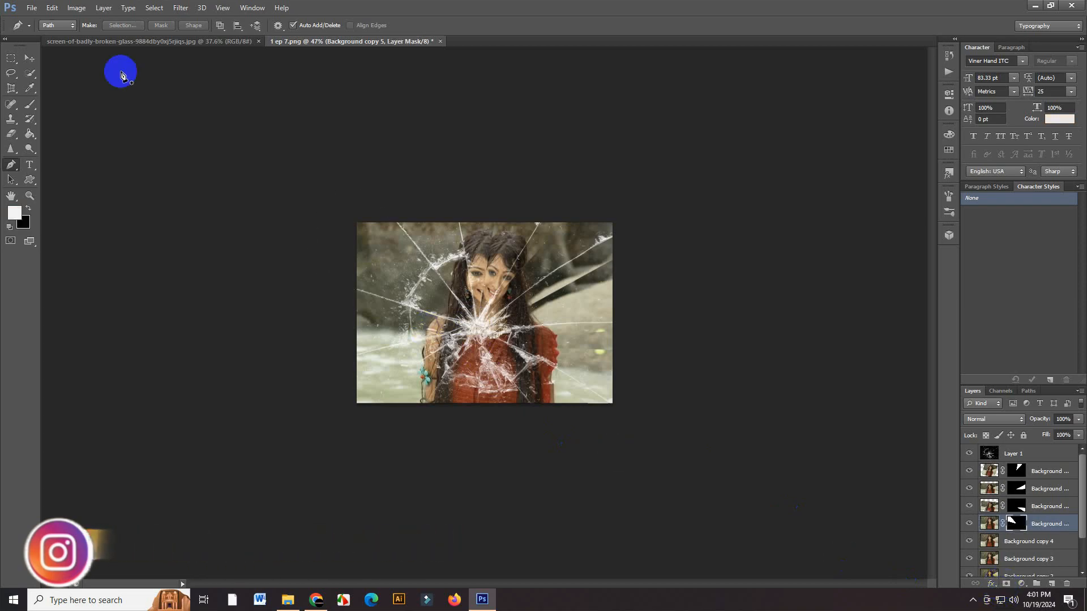
Step: Free-transform the upper-left shard to about 89.1% height, shift it slightly left and apply the transform
{"action": "left_click", "coordinate": [51, 8]}
{"action": "left_click", "coordinate": [103, 219]}
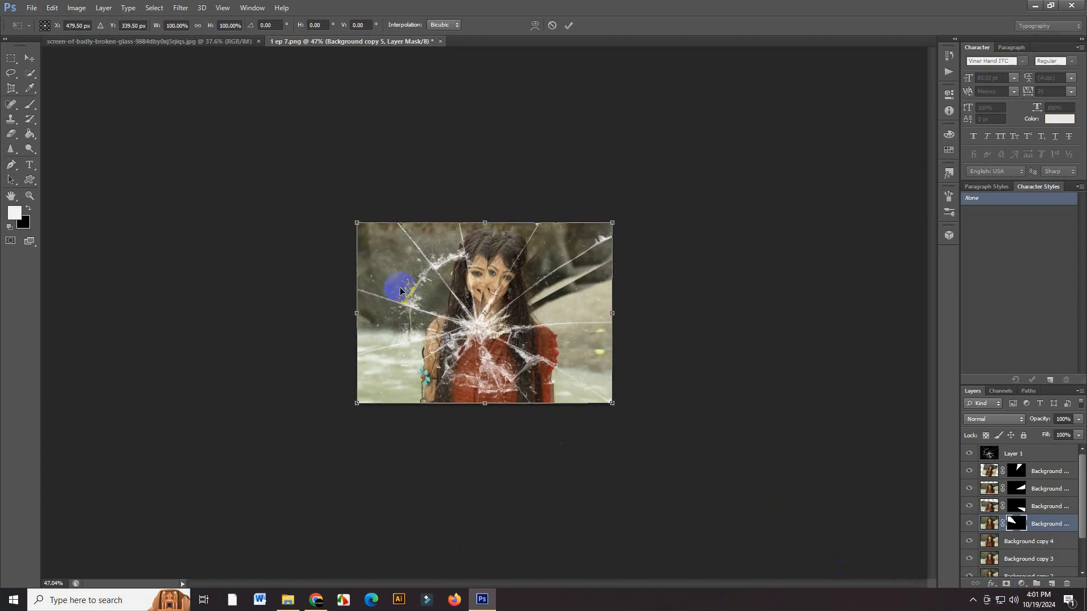
{"action": "mouse_move", "coordinate": [400, 292]}
{"action": "left_mouse_down"}
{"action": "mouse_move", "coordinate": [388, 291]}
{"action": "mouse_move", "coordinate": [416, 302]}
{"action": "left_mouse_up"}
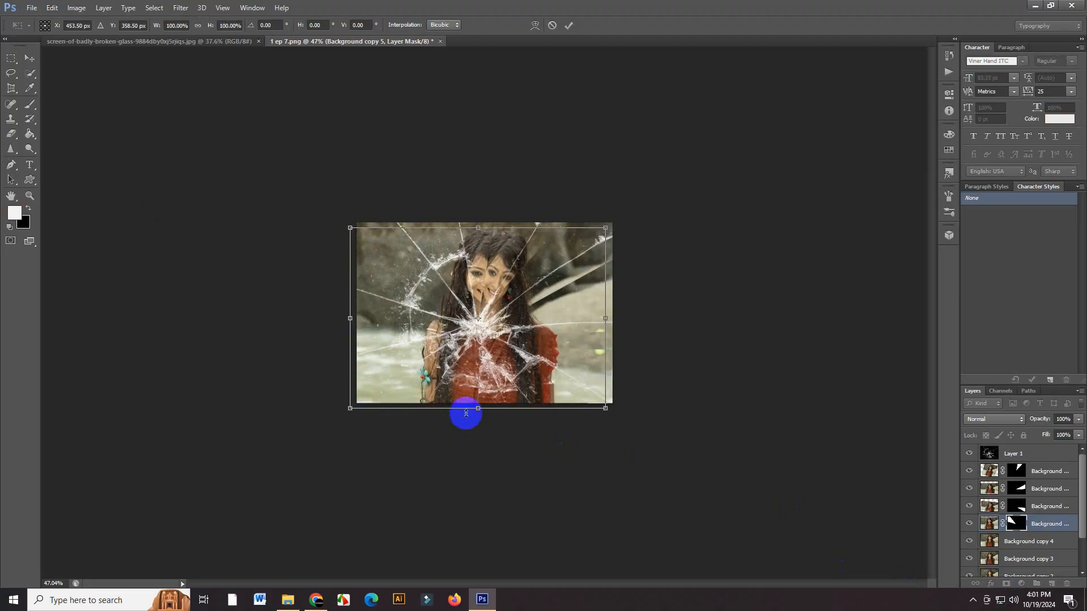
{"action": "left_click_drag", "start_coordinate": [476, 406], "coordinate": [479, 388]}
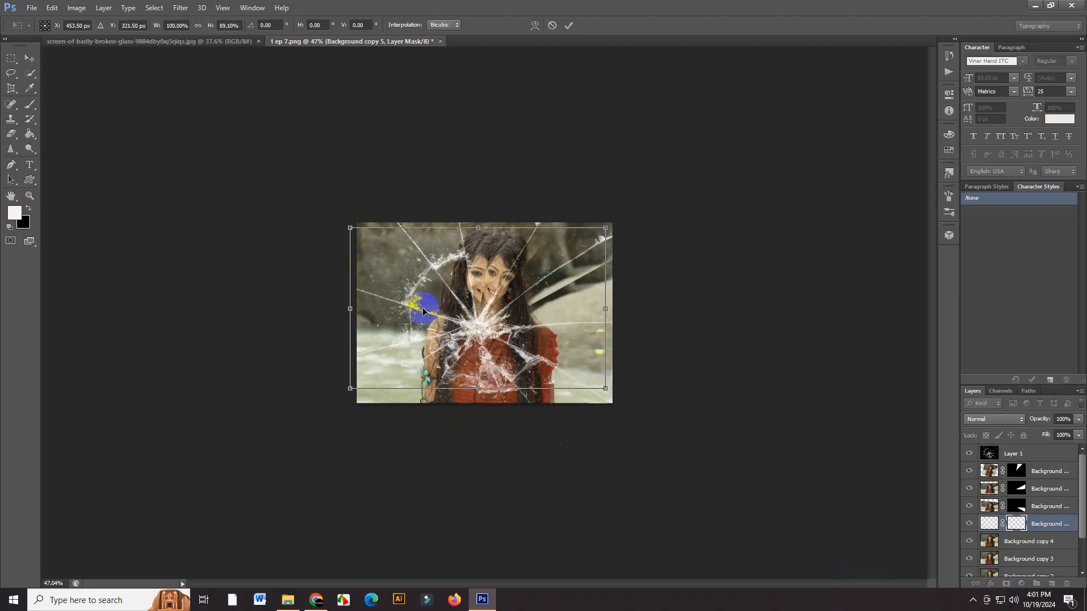
{"action": "mouse_move", "coordinate": [420, 293]}
{"action": "left_mouse_down"}
{"action": "mouse_move", "coordinate": [423, 304]}
{"action": "mouse_move", "coordinate": [422, 283]}
{"action": "left_mouse_up"}
{"action": "left_click_drag", "start_coordinate": [424, 285], "coordinate": [417, 292]}
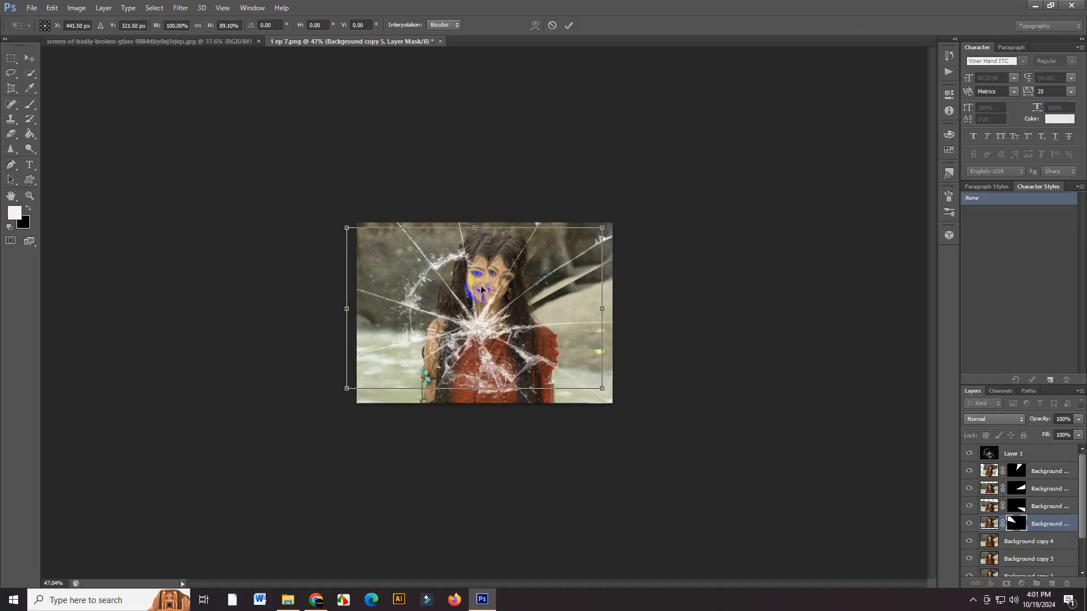
{"action": "left_click", "coordinate": [568, 25]}
Step: On Background copy 4, outline the shard from the crack centre around the photo's lower-left corner with a Pen path and mask the layer to it
{"action": "key", "text": "p"}
{"action": "scroll", "coordinate": [1049, 541], "scroll_direction": "down", "scroll_amount": 2}
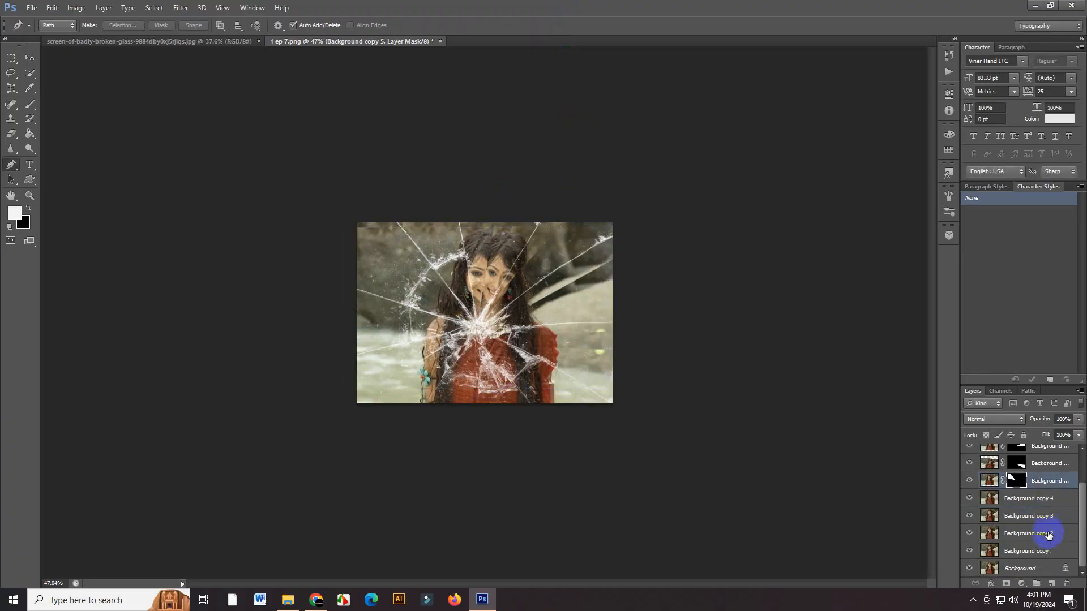
{"action": "left_click", "coordinate": [1042, 502]}
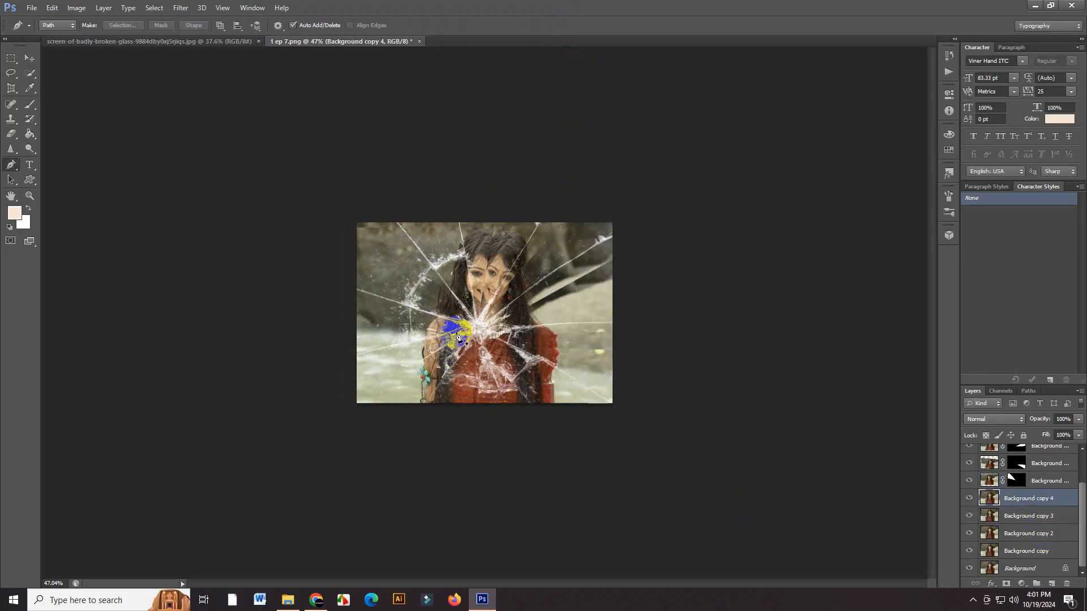
{"action": "left_click", "coordinate": [369, 351]}
{"action": "left_click", "coordinate": [353, 385]}
{"action": "left_click", "coordinate": [352, 428]}
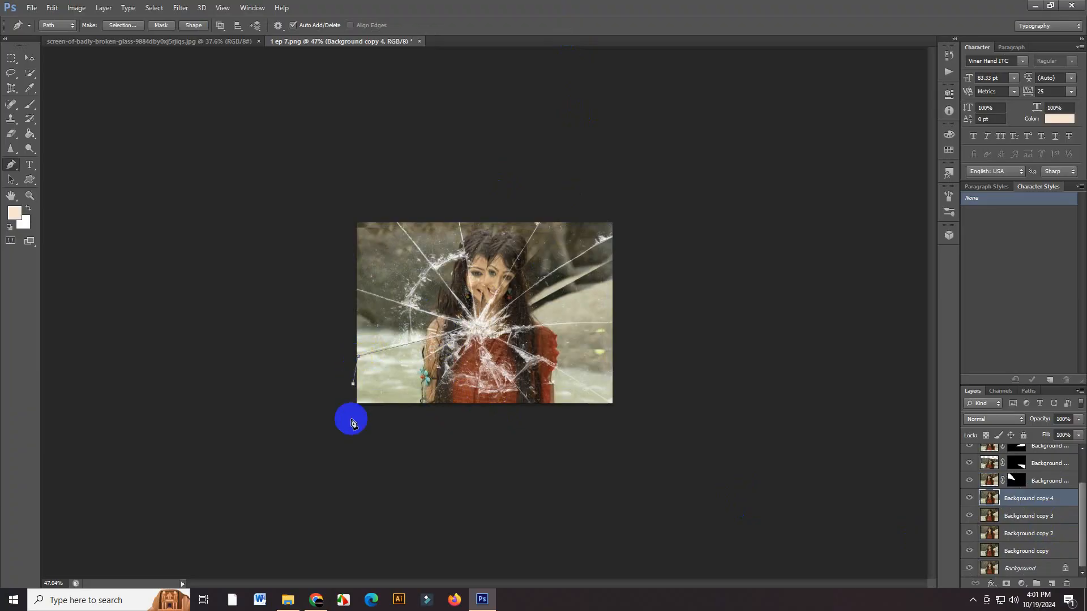
{"action": "left_click_drag", "start_coordinate": [385, 439], "coordinate": [395, 434]}
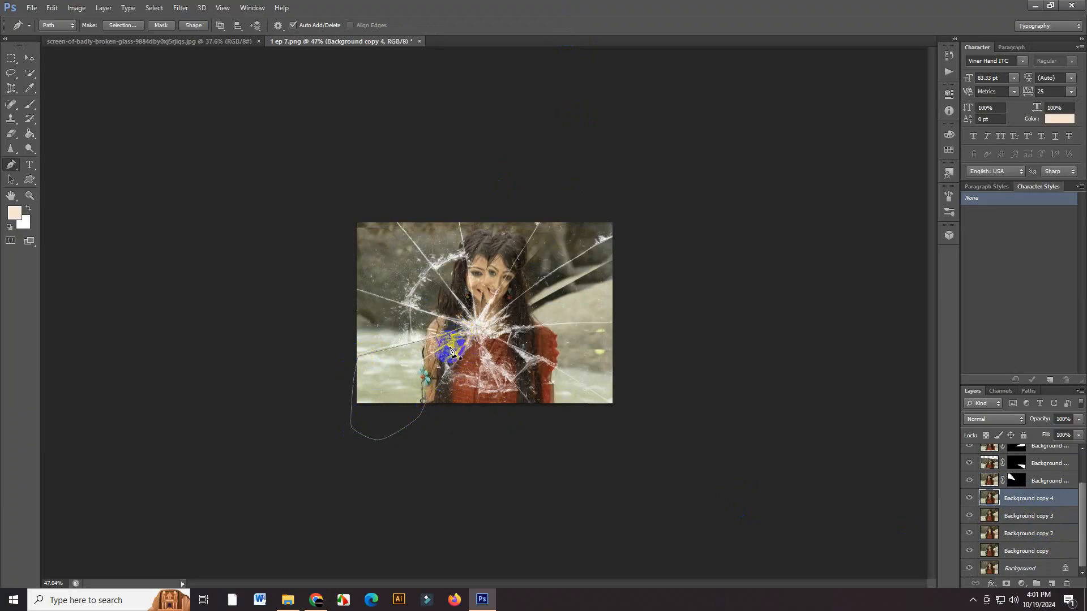
{"action": "left_click", "coordinate": [1001, 585]}
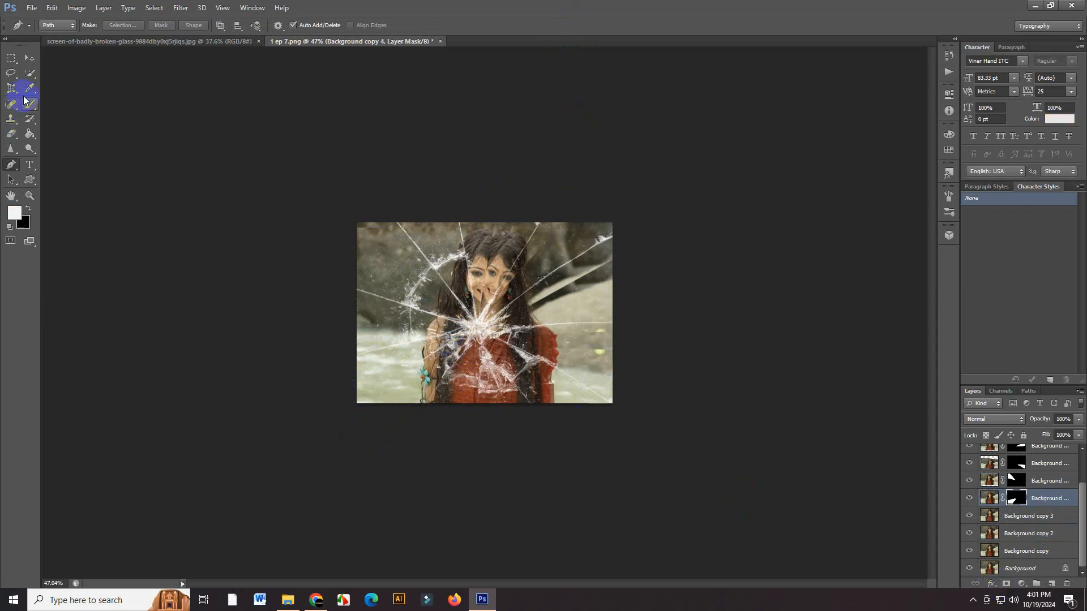
Step: Free-transform the lower-left shard on Background copy 4, squashing it to about 57.4% height and shifting it slightly down and left
{"action": "left_click", "coordinate": [51, 8]}
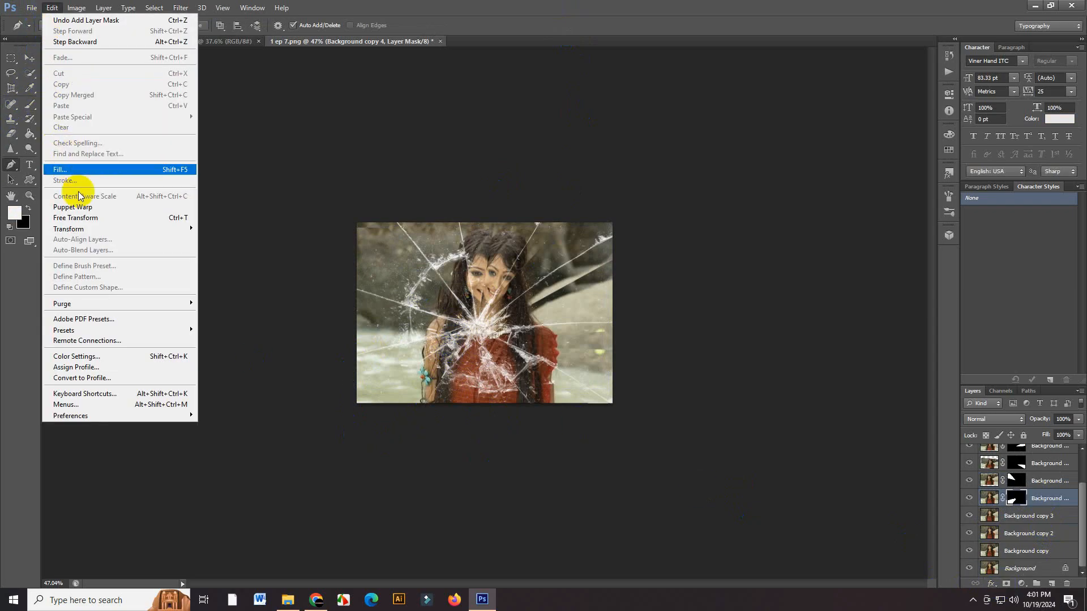
{"action": "left_click", "coordinate": [85, 214]}
{"action": "mouse_move", "coordinate": [430, 370]}
{"action": "left_mouse_down"}
{"action": "mouse_move", "coordinate": [435, 381]}
{"action": "mouse_move", "coordinate": [386, 363]}
{"action": "mouse_move", "coordinate": [427, 359]}
{"action": "mouse_move", "coordinate": [459, 376]}
{"action": "mouse_move", "coordinate": [396, 367]}
{"action": "mouse_move", "coordinate": [429, 374]}
{"action": "left_mouse_up"}
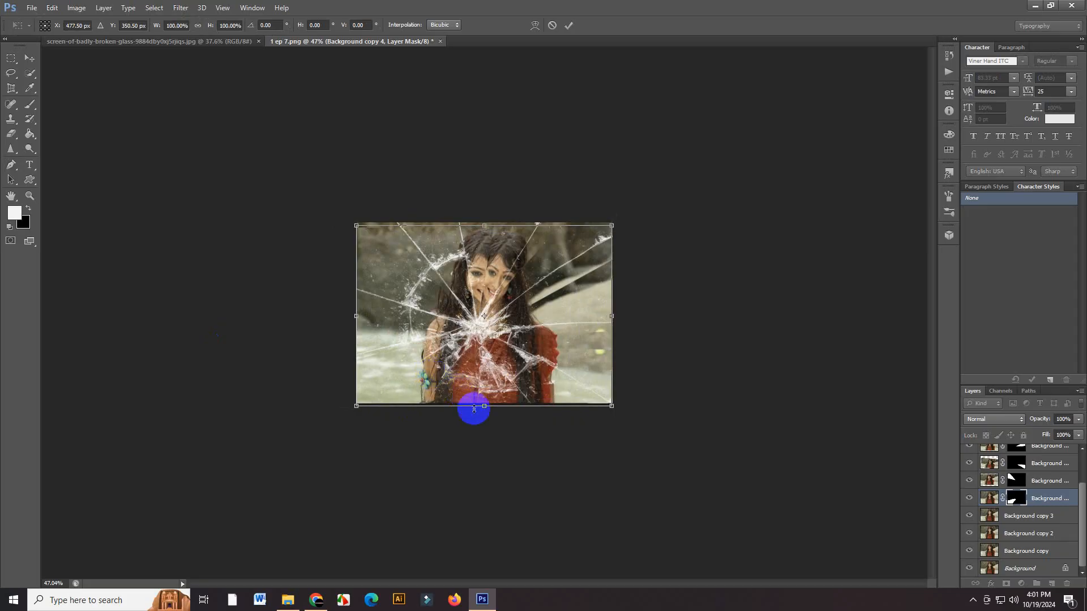
{"action": "left_click_drag", "start_coordinate": [484, 405], "coordinate": [484, 359]}
{"action": "left_click_drag", "start_coordinate": [487, 224], "coordinate": [485, 257]}
{"action": "mouse_move", "coordinate": [419, 351]}
{"action": "left_mouse_down"}
{"action": "mouse_move", "coordinate": [427, 369]}
{"action": "mouse_move", "coordinate": [416, 362]}
{"action": "left_mouse_up"}
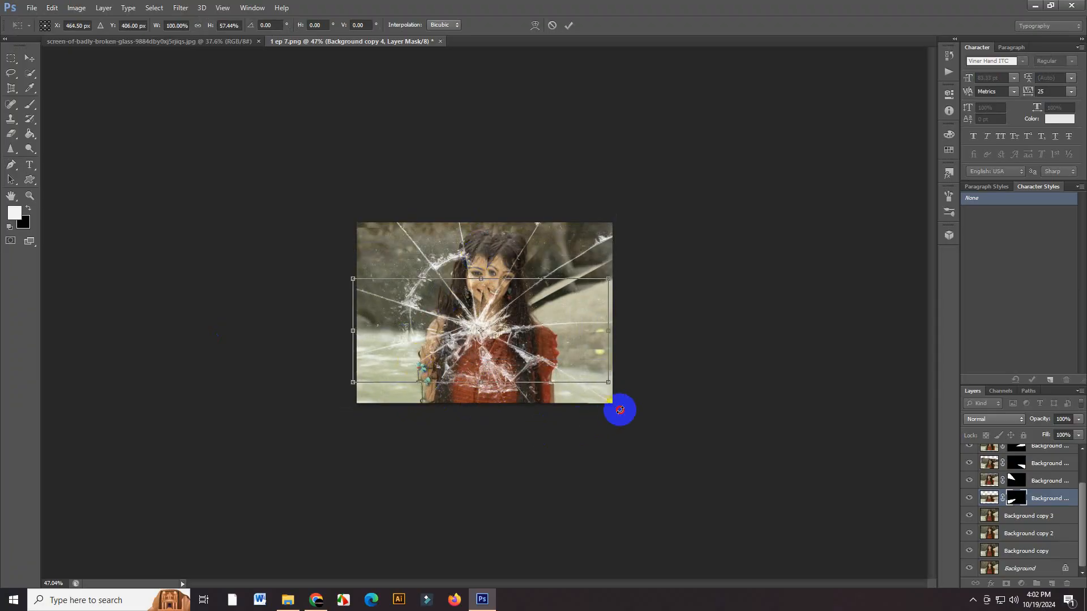
Step: Rotate the lower-left shard about 16.4° counterclockwise, reposition it up and left over the arm and apply the transform
{"action": "left_click_drag", "start_coordinate": [619, 413], "coordinate": [640, 366]}
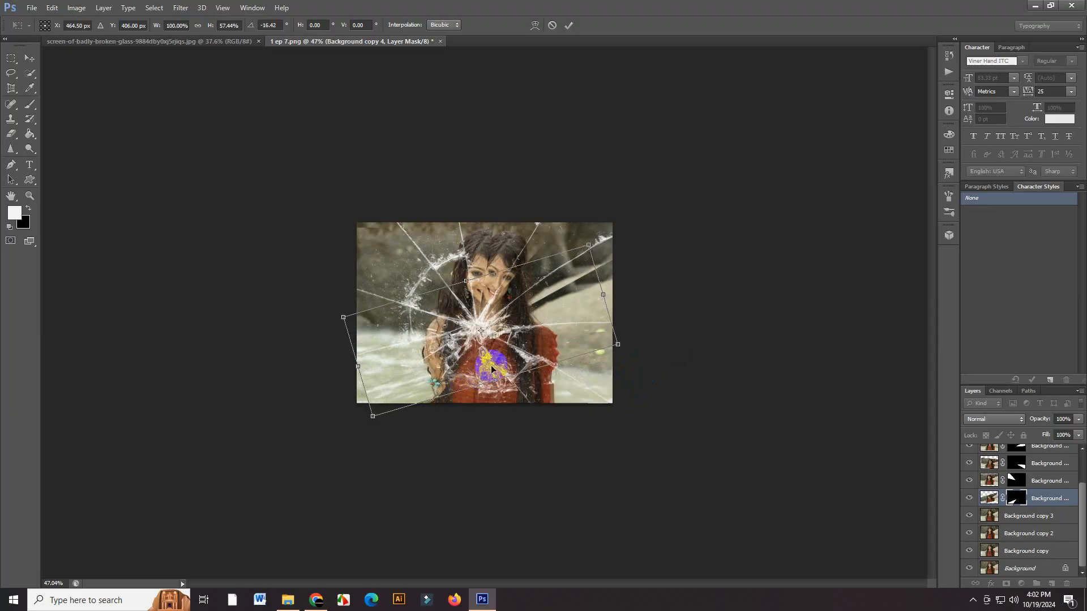
{"action": "left_click_drag", "start_coordinate": [491, 365], "coordinate": [439, 353]}
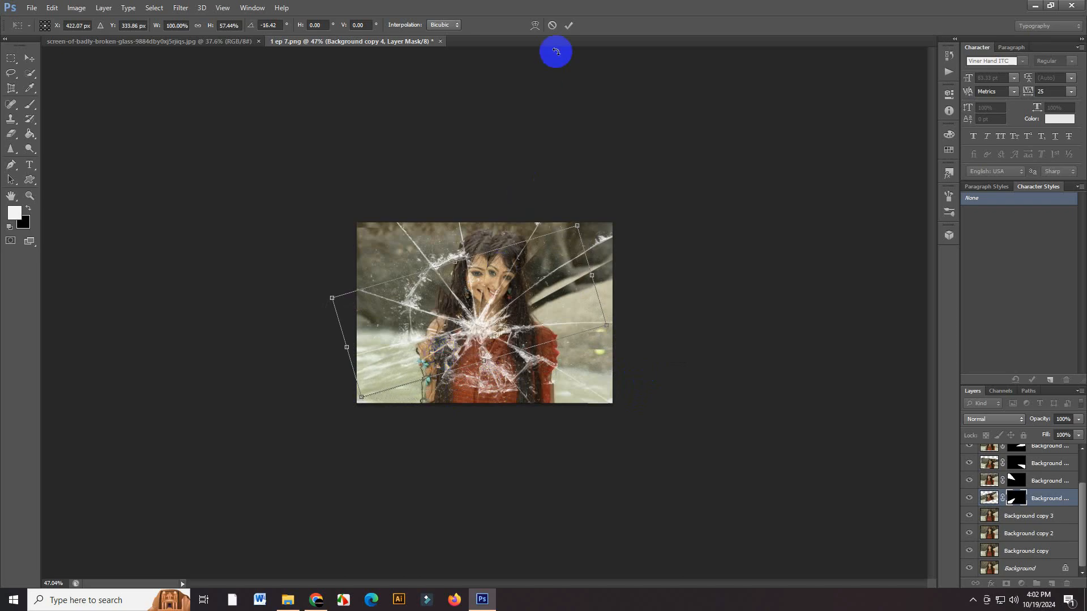
{"action": "left_click", "coordinate": [569, 26]}
{"action": "key", "text": "p"}
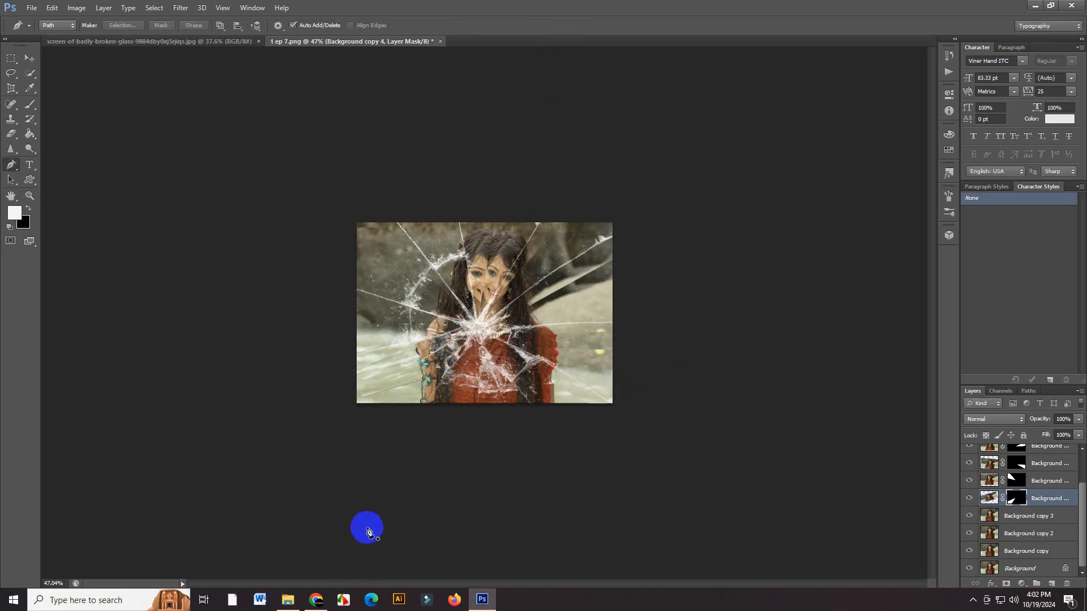
Step: On Background copy 3, outline the shard between the two upper-left cracks down to the crack centre with a Pen path and mask the layer to it
{"action": "scroll", "coordinate": [430, 409], "scroll_direction": "up", "scroll_amount": 2}
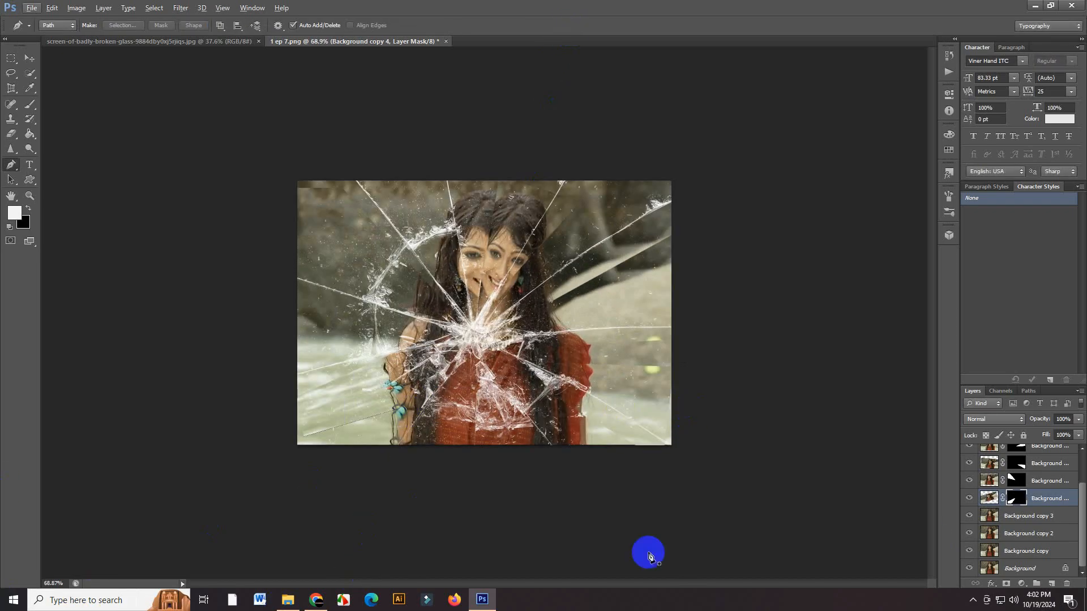
{"action": "scroll", "coordinate": [485, 296], "scroll_direction": "down", "scroll_amount": 2}
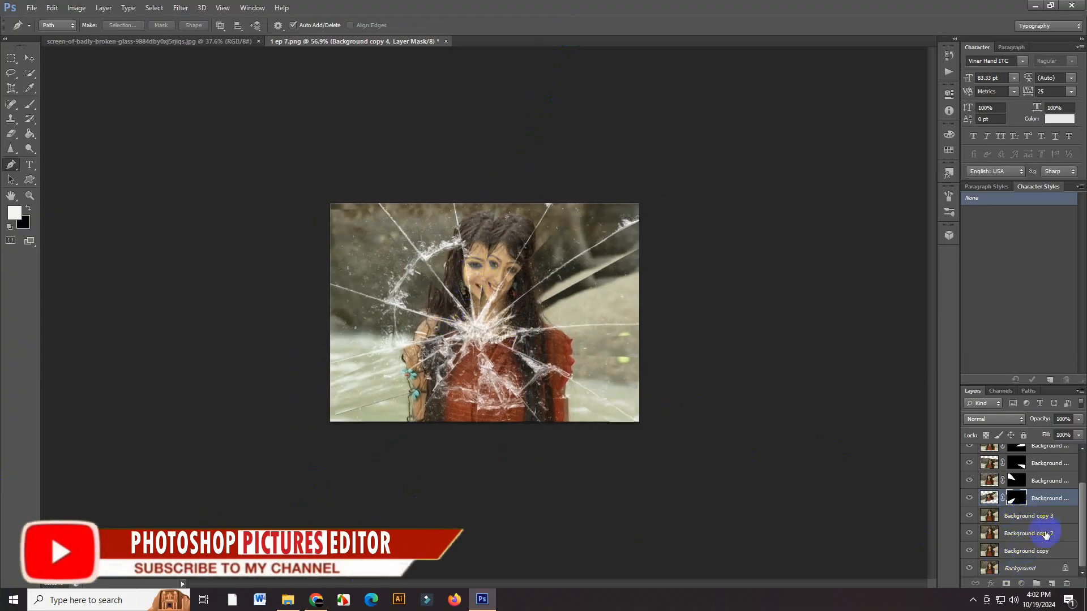
{"action": "left_click", "coordinate": [1027, 515]}
{"action": "left_click", "coordinate": [380, 205]}
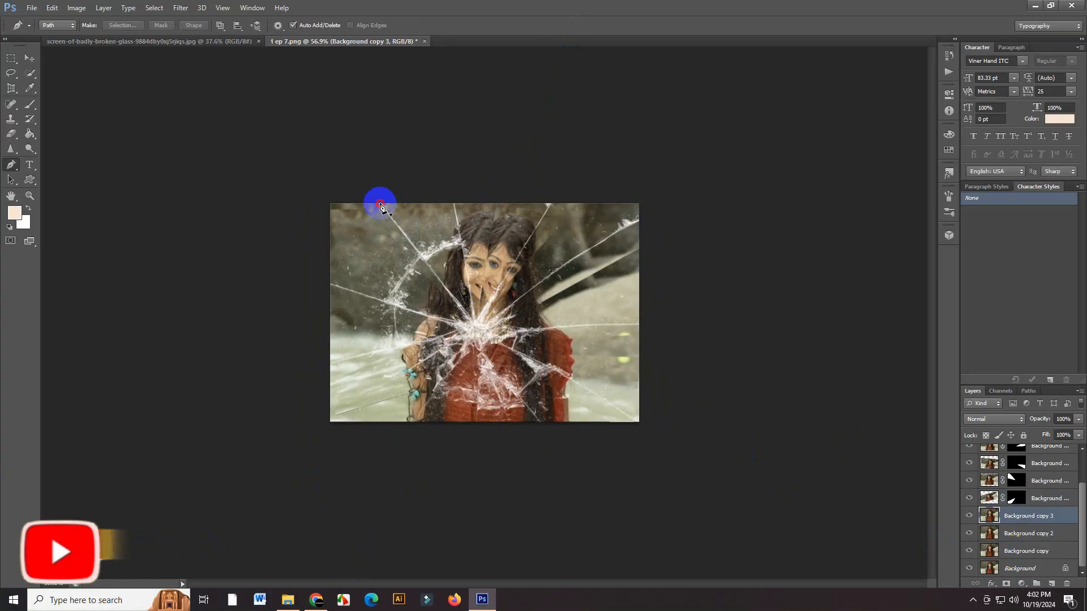
{"action": "left_click", "coordinate": [461, 317]}
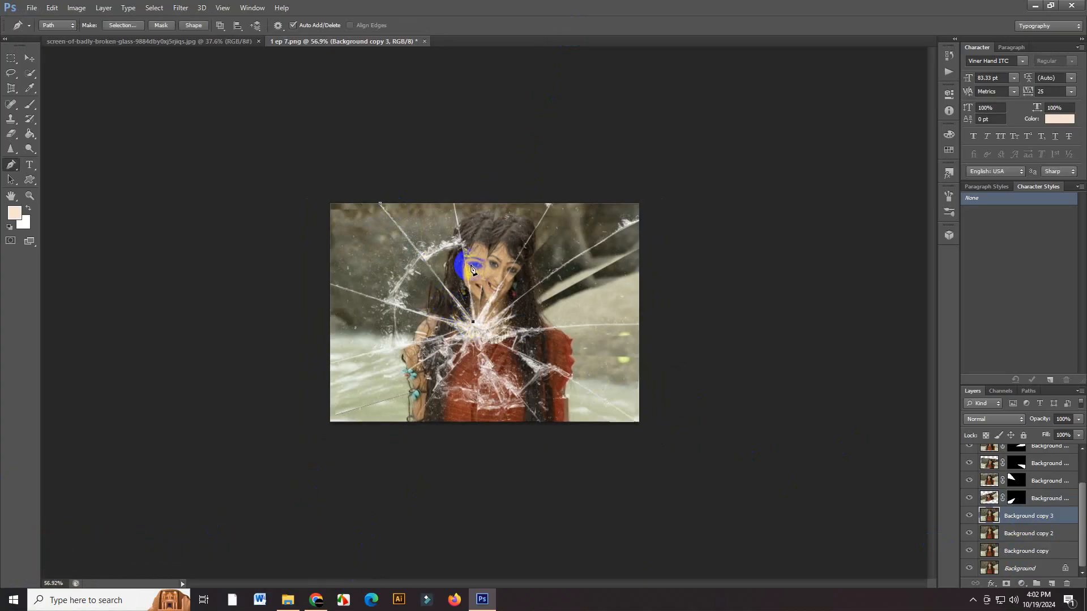
{"action": "left_click", "coordinate": [451, 183]}
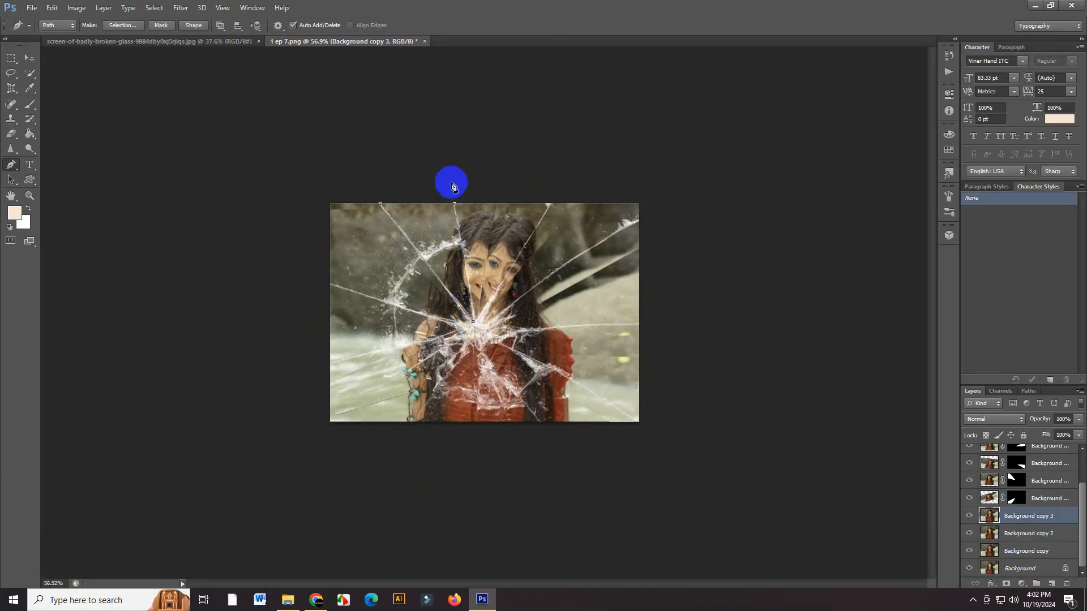
{"action": "left_click", "coordinate": [395, 163]}
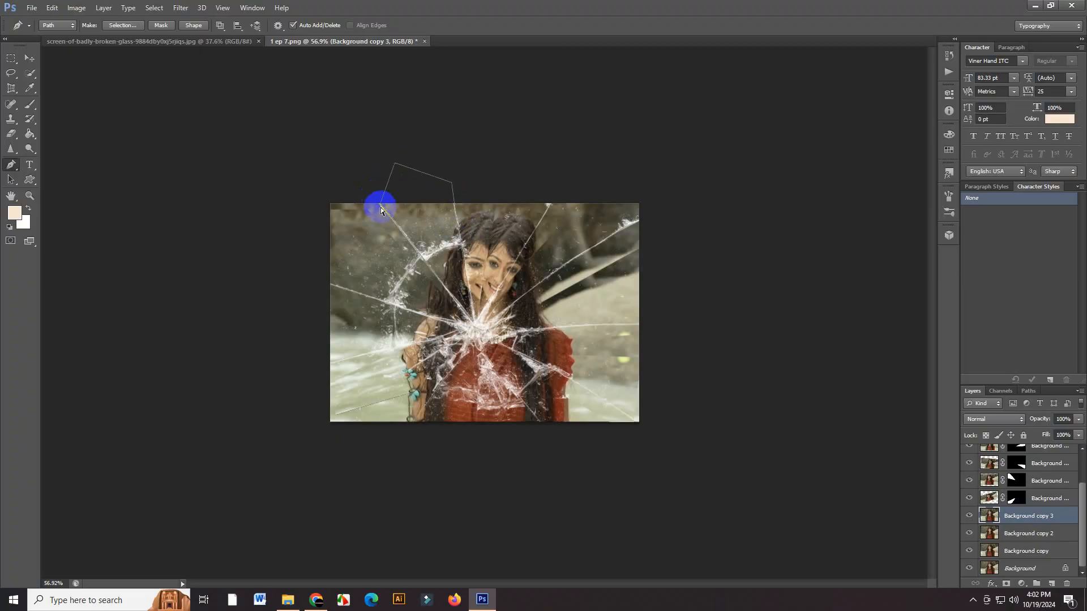
{"action": "left_click", "coordinate": [1006, 584]}
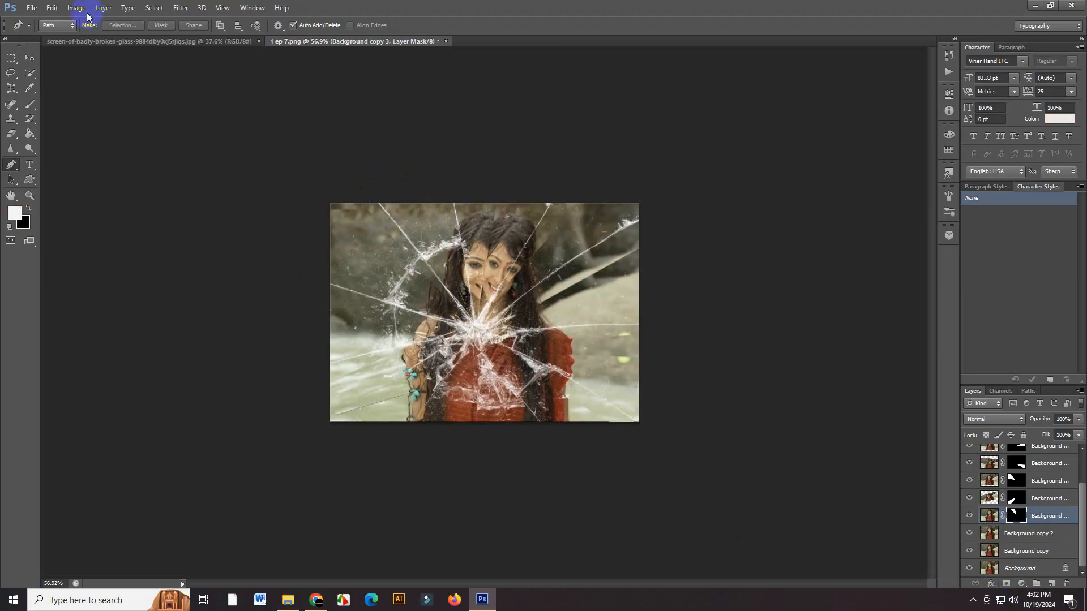
Step: Free-transform the new upper shard, rotating it about 5.25° counterclockwise, stretching it to about 103.5% height, nudging it down, and apply the transform
{"action": "left_click", "coordinate": [57, 10]}
{"action": "left_click", "coordinate": [107, 220]}
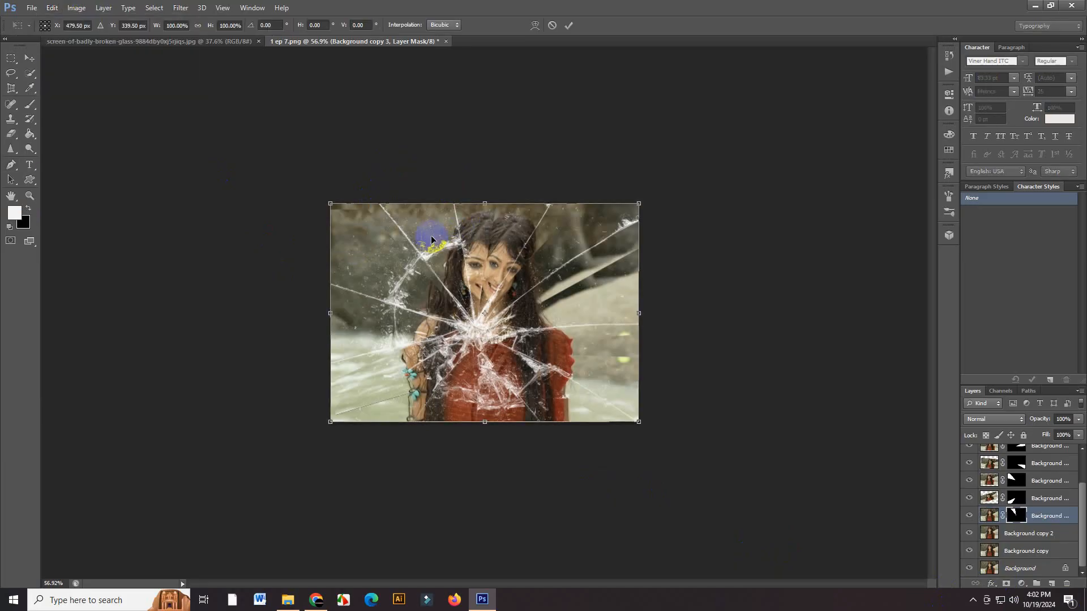
{"action": "left_click_drag", "start_coordinate": [696, 229], "coordinate": [683, 218]}
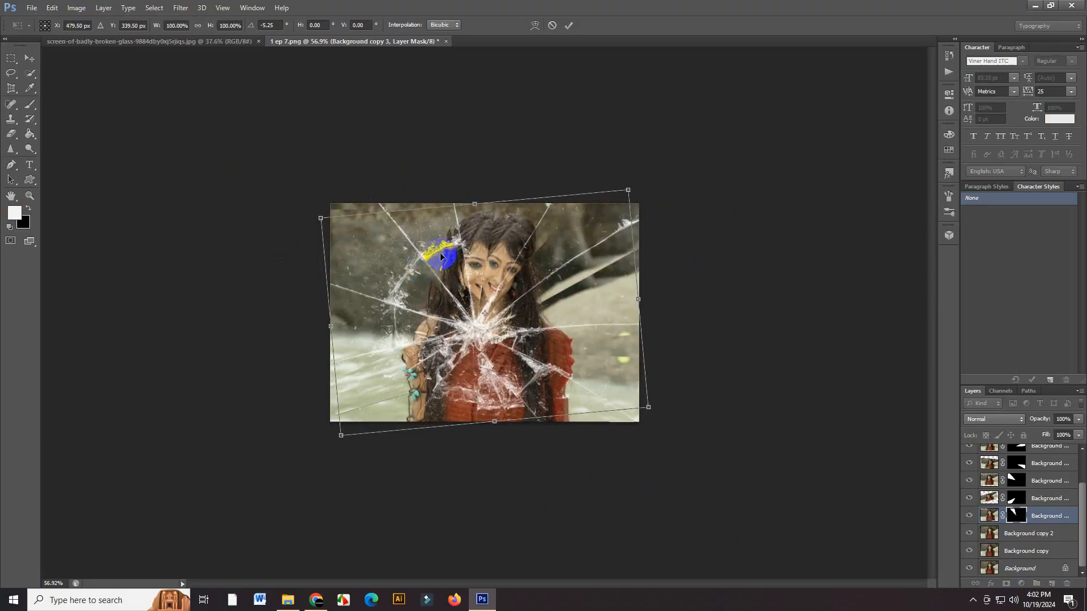
{"action": "mouse_move", "coordinate": [439, 258]}
{"action": "left_mouse_down"}
{"action": "mouse_move", "coordinate": [442, 249]}
{"action": "mouse_move", "coordinate": [440, 274]}
{"action": "left_mouse_up"}
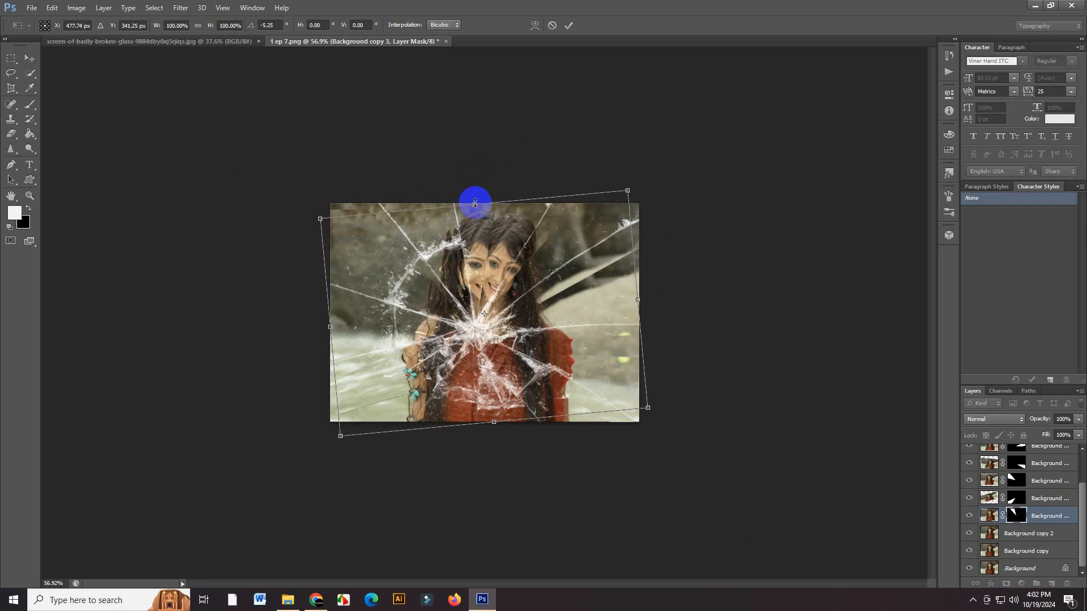
{"action": "left_click_drag", "start_coordinate": [474, 202], "coordinate": [473, 197]}
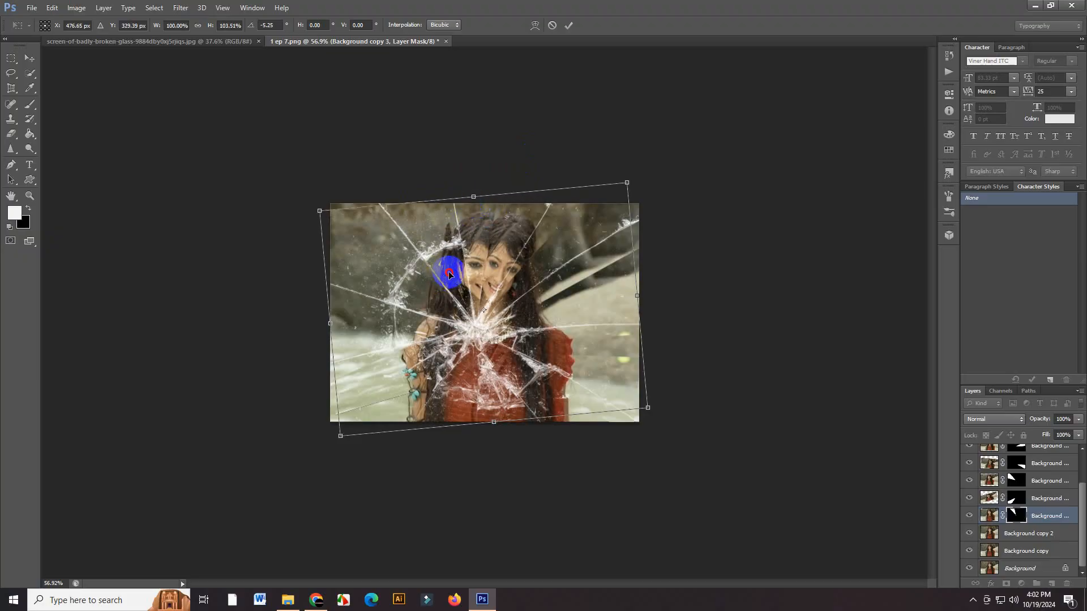
{"action": "left_click_drag", "start_coordinate": [449, 275], "coordinate": [450, 279]}
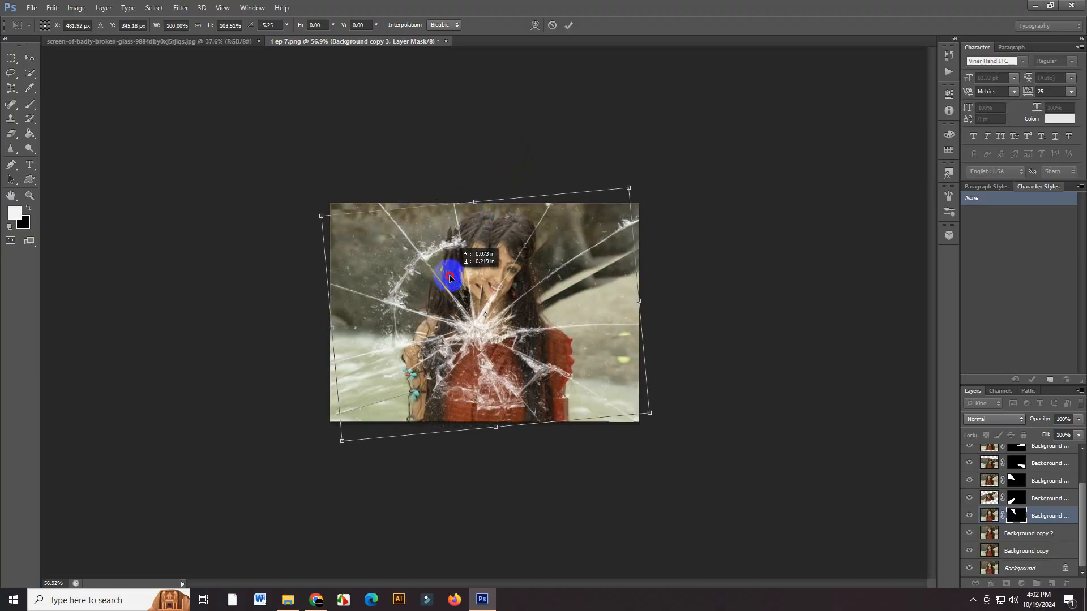
{"action": "left_click", "coordinate": [568, 26]}
Step: Select all layers from the cracked-glass Layer 1 down to Background and merge them into one
{"action": "key", "text": "p"}
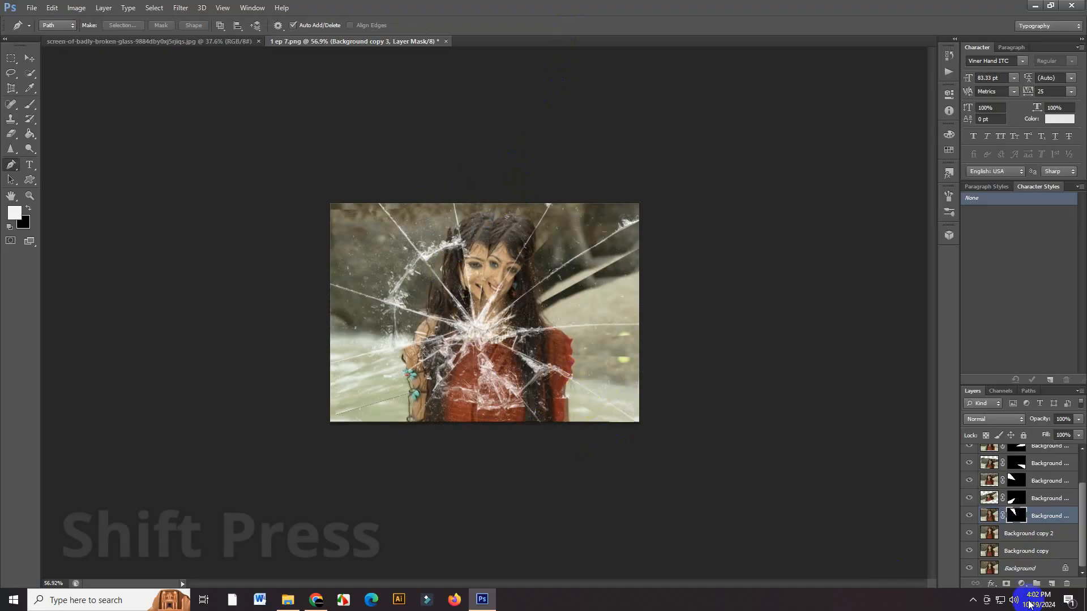
{"action": "scroll", "coordinate": [998, 491], "scroll_direction": "up", "scroll_amount": 3}
{"action": "left_click", "coordinate": [1043, 456]}
{"action": "scroll", "coordinate": [1048, 496], "scroll_direction": "down", "scroll_amount": 2}
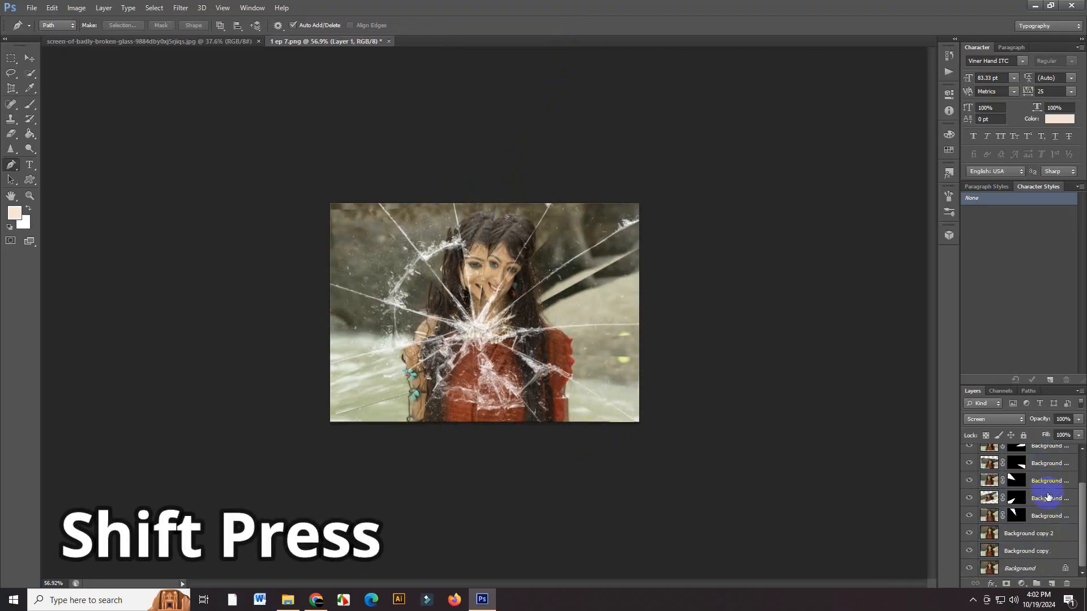
{"action": "left_click", "coordinate": [1043, 568], "text": "shift"}
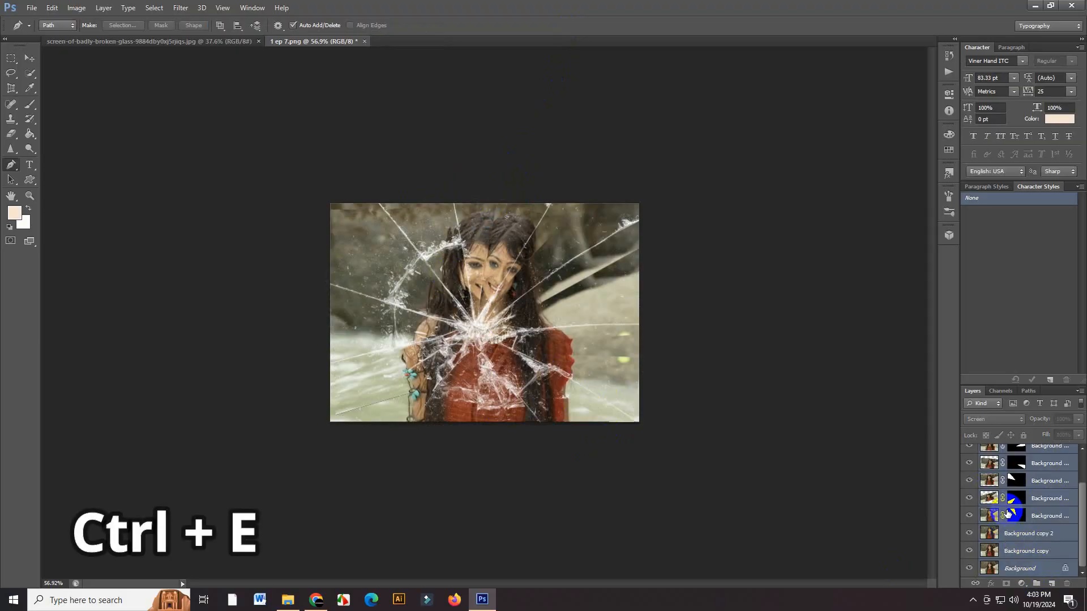
{"action": "key", "text": "ctrl+e"}
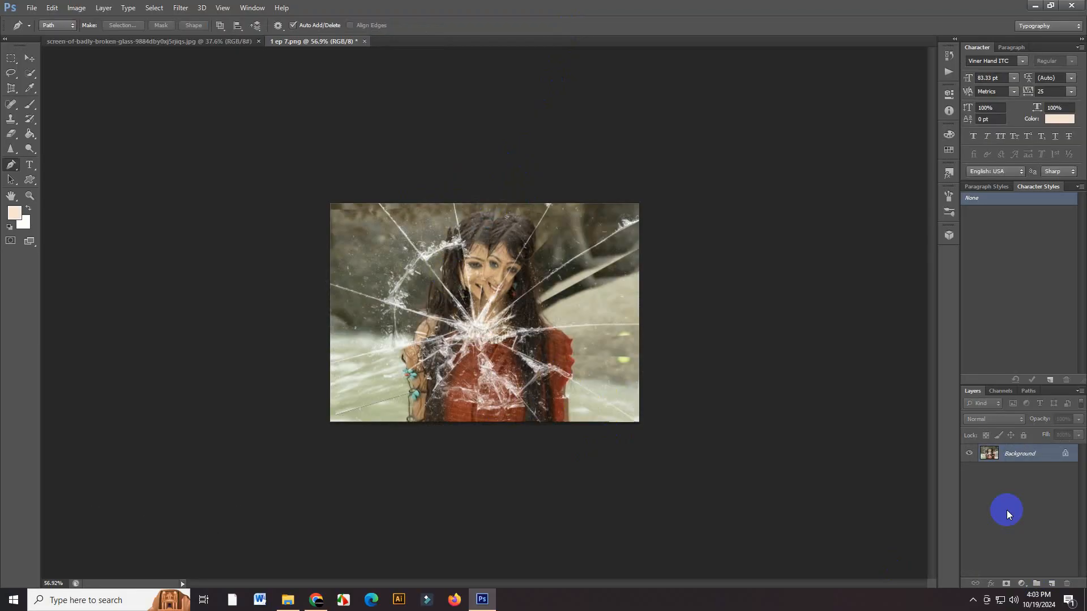
{"action": "scroll", "coordinate": [486, 301], "scroll_direction": "up", "scroll_amount": 9}
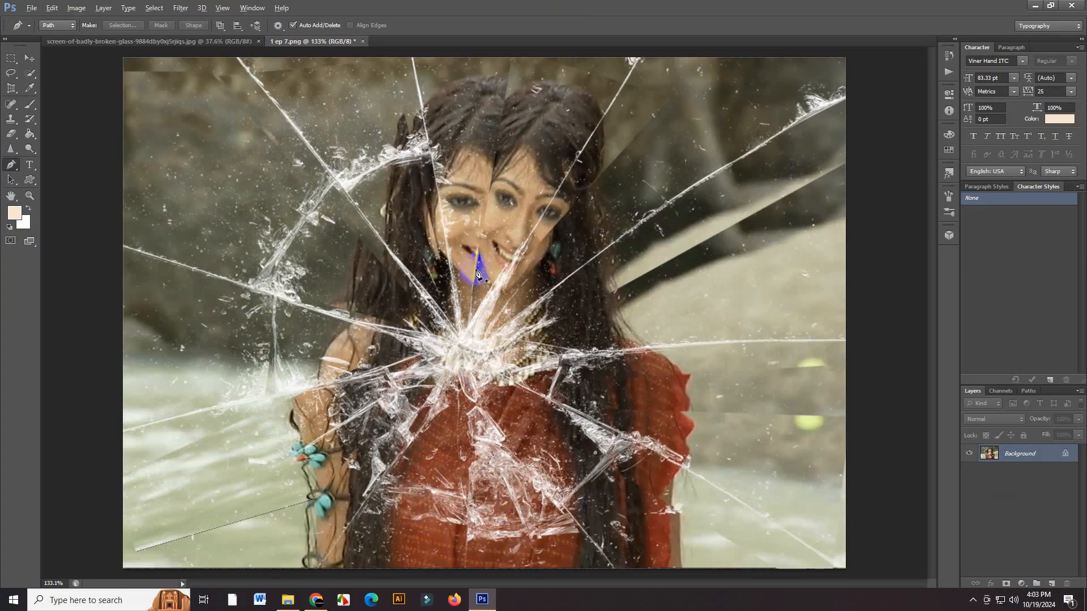
{"action": "scroll", "coordinate": [477, 272], "scroll_direction": "down", "scroll_amount": 10}
{"action": "scroll", "coordinate": [478, 276], "scroll_direction": "up", "scroll_amount": 8}
{"action": "scroll", "coordinate": [479, 277], "scroll_direction": "down", "scroll_amount": 7}
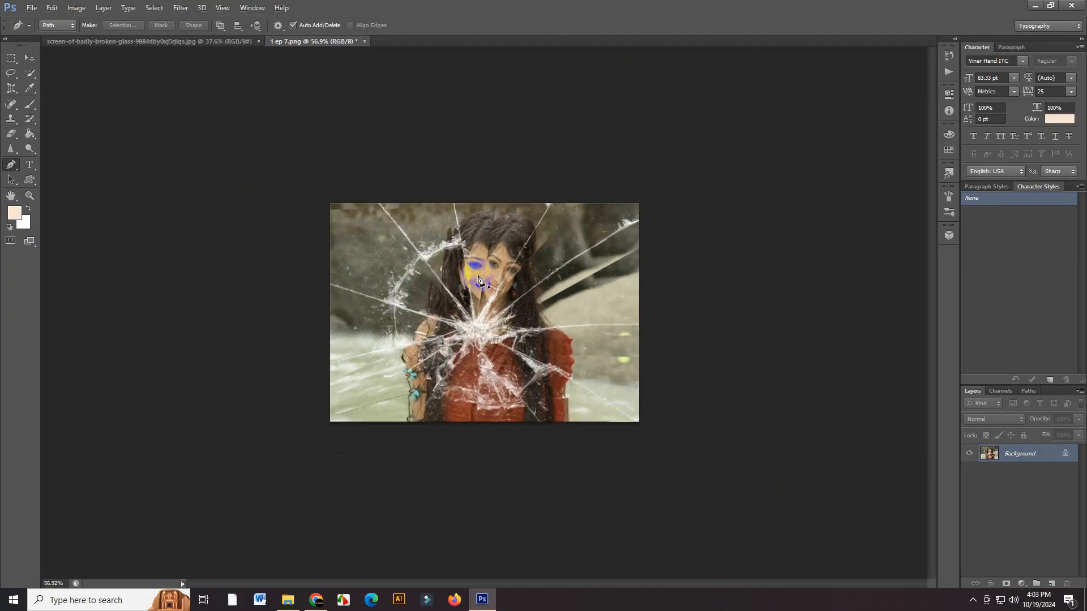